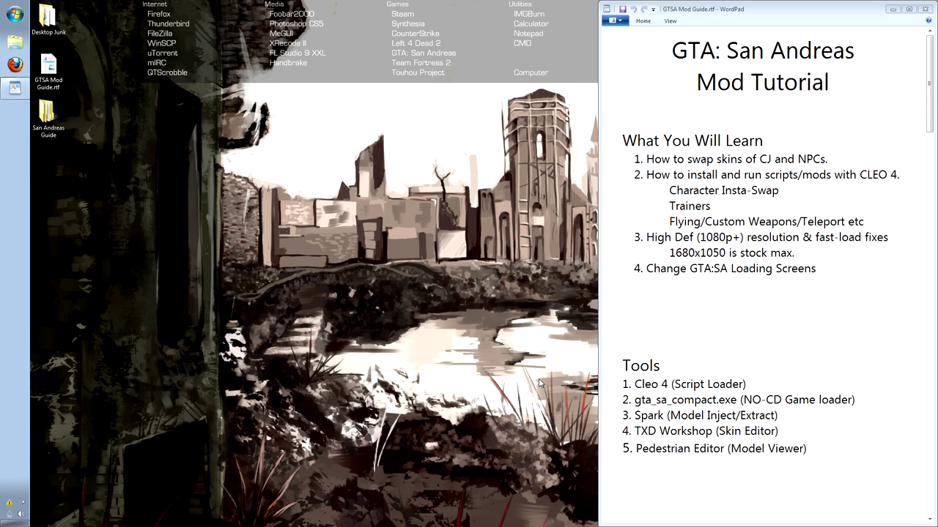
# Read the guide's tools list and the %GTASA% path entry, and view the contents of the GTA San Andreas installation folder.
pyautogui.scroll(-7, 549, 352)
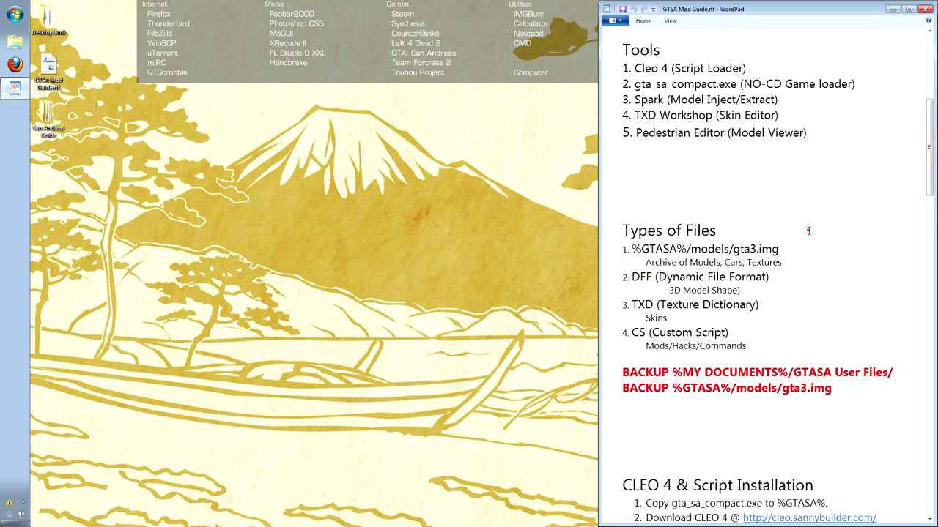
pyautogui.scroll(-3, 697, 126)
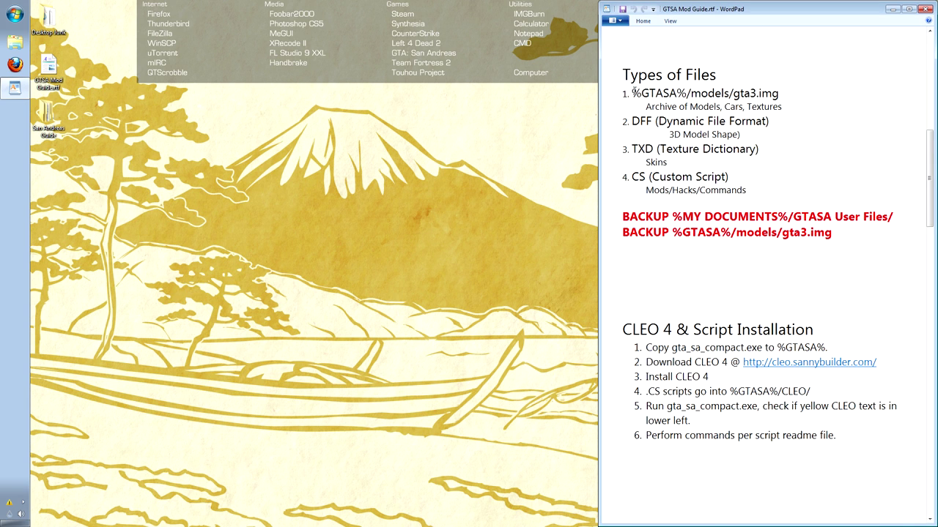
pyautogui.moveTo(632, 93); pyautogui.dragTo(689, 93)
pyautogui.click(681, 93)
pyautogui.click(14, 44)
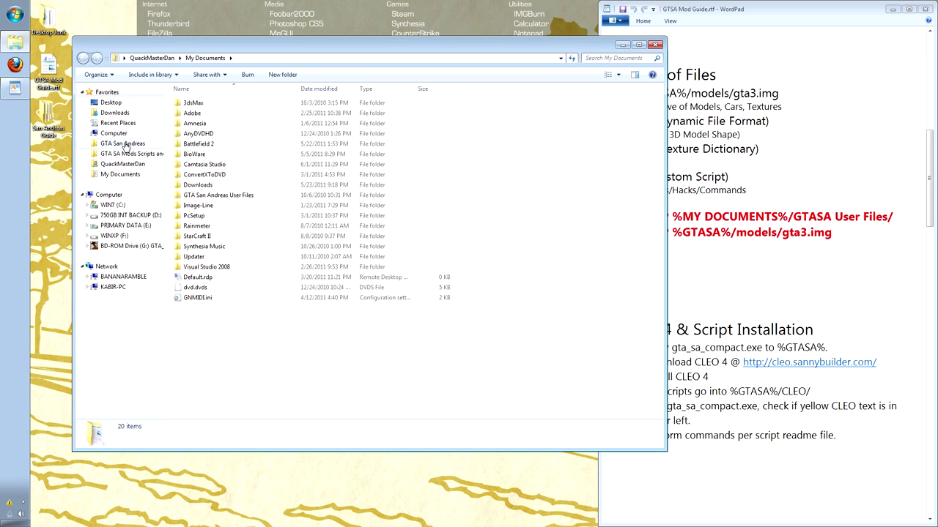
pyautogui.click(125, 144)
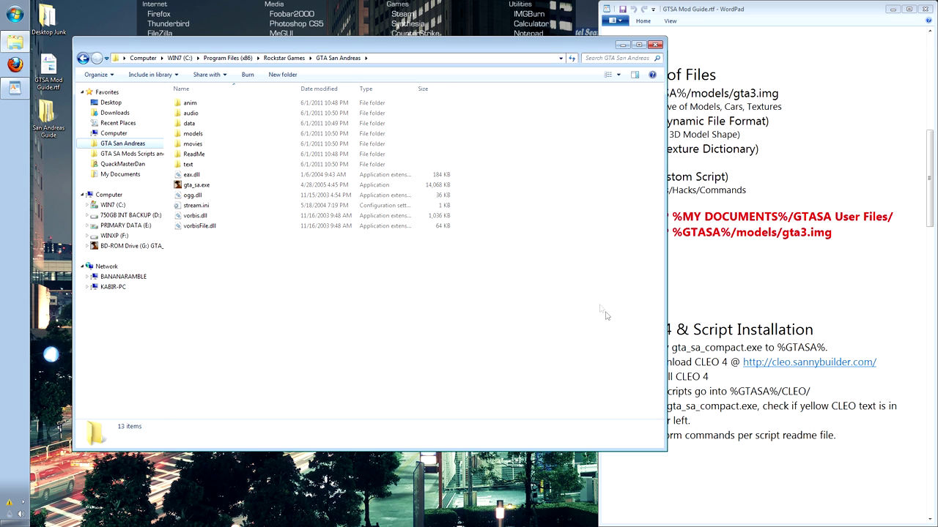
pyautogui.moveTo(610, 320); pyautogui.dragTo(172, 96)
pyautogui.click(655, 45)
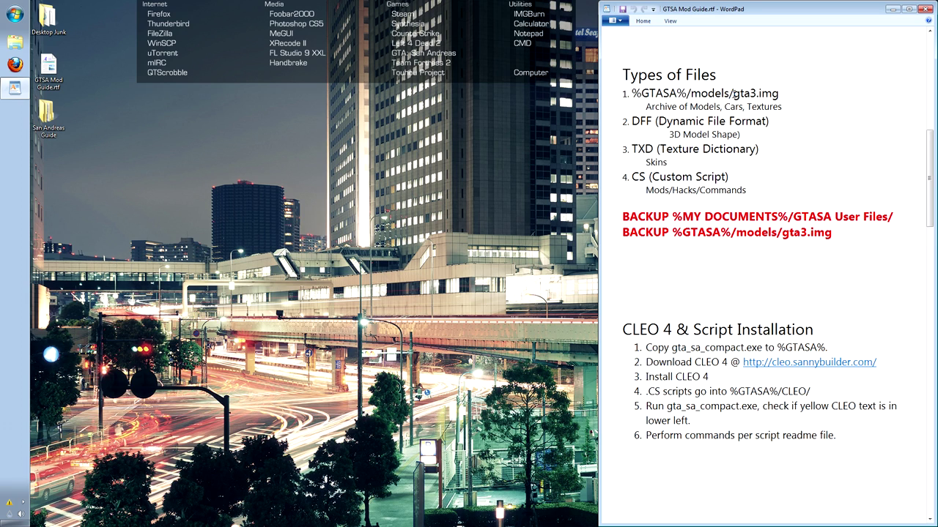
# Review the guide's gta3.img, DFF and CS entries, the red backup reminders, and the CLEO 4 & Script Installation section.
pyautogui.moveTo(733, 93); pyautogui.dragTo(779, 93)
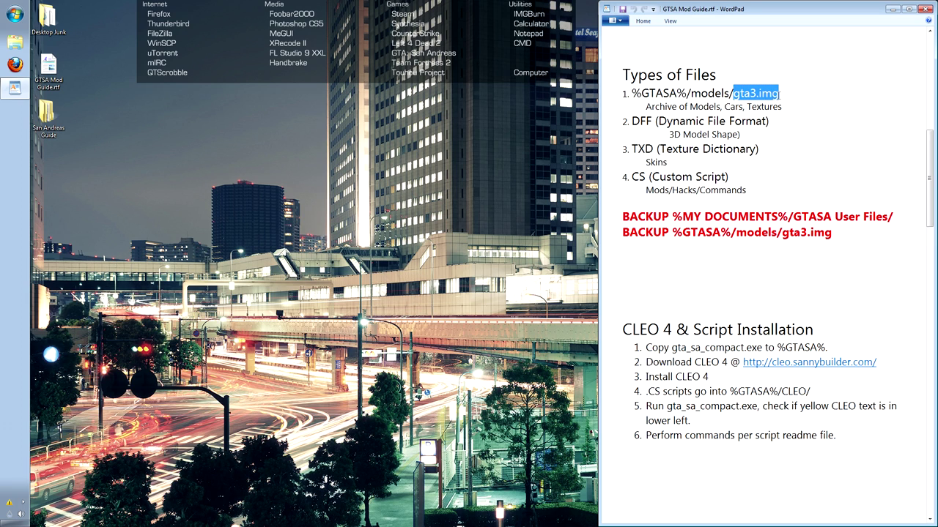
pyautogui.click(779, 94)
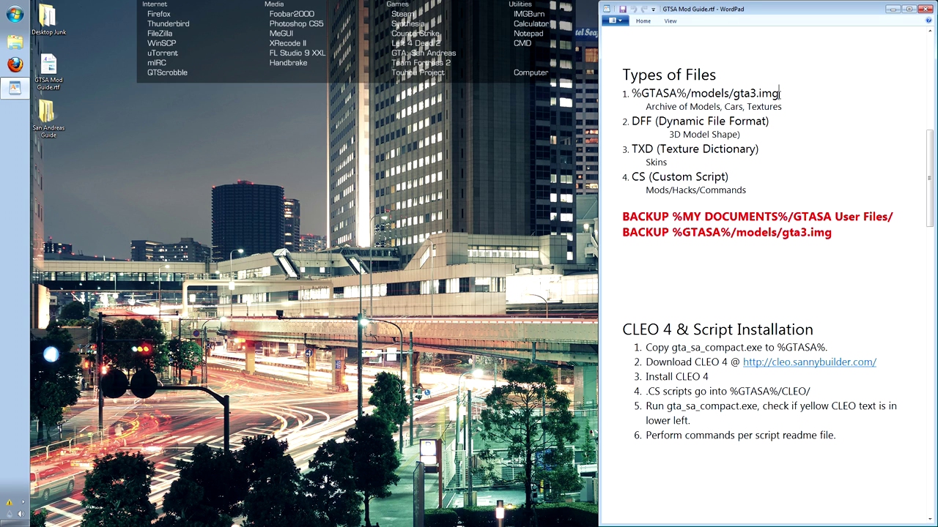
pyautogui.moveTo(635, 122); pyautogui.dragTo(654, 149)
pyautogui.click(651, 122)
pyautogui.moveTo(633, 176); pyautogui.dragTo(651, 178)
pyautogui.click(785, 177)
pyautogui.moveTo(682, 218); pyautogui.dragTo(793, 217)
pyautogui.click(794, 217)
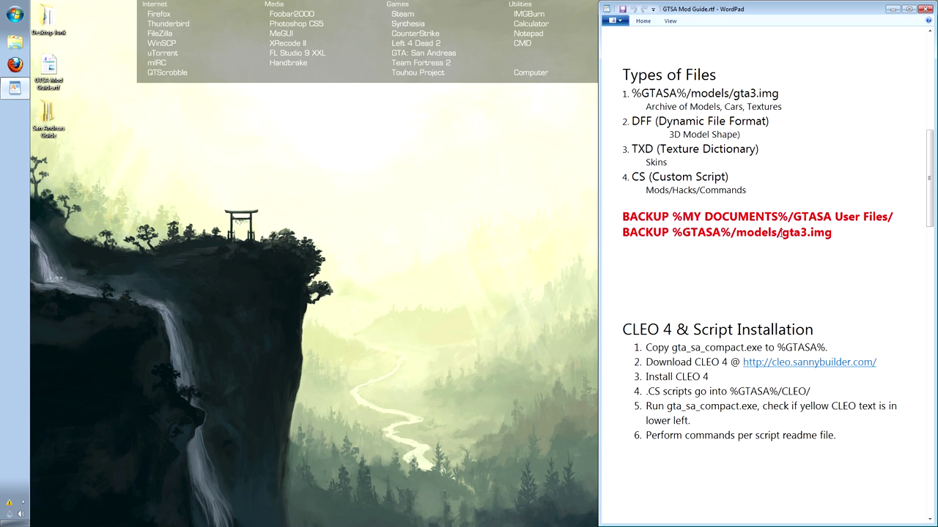
pyautogui.moveTo(778, 234); pyautogui.dragTo(832, 233)
pyautogui.click(813, 233)
pyautogui.scroll(-6, 792, 231)
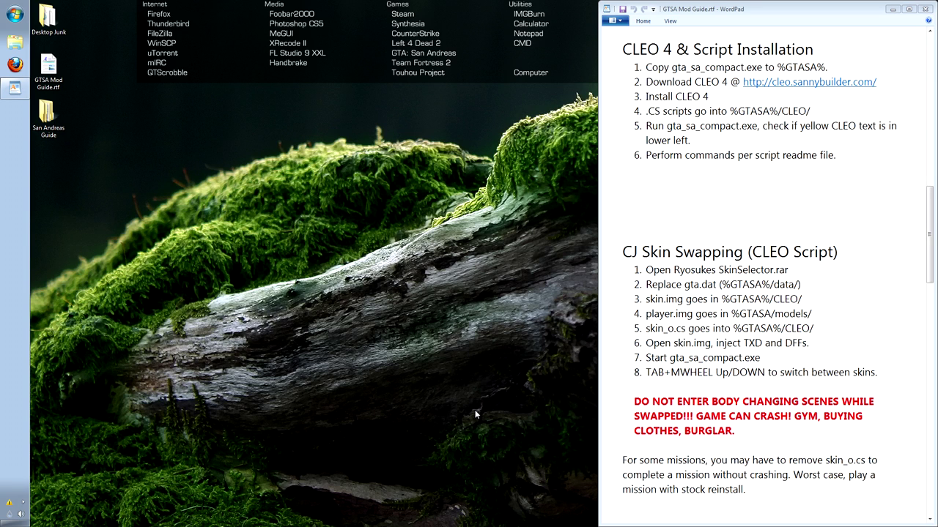
# Launch CLEO4_setup.exe from the Cleo 4 Scripts and Others folder inside San Andreas Guide.
pyautogui.doubleClick(62, 126)
pyautogui.doubleClick(201, 225)
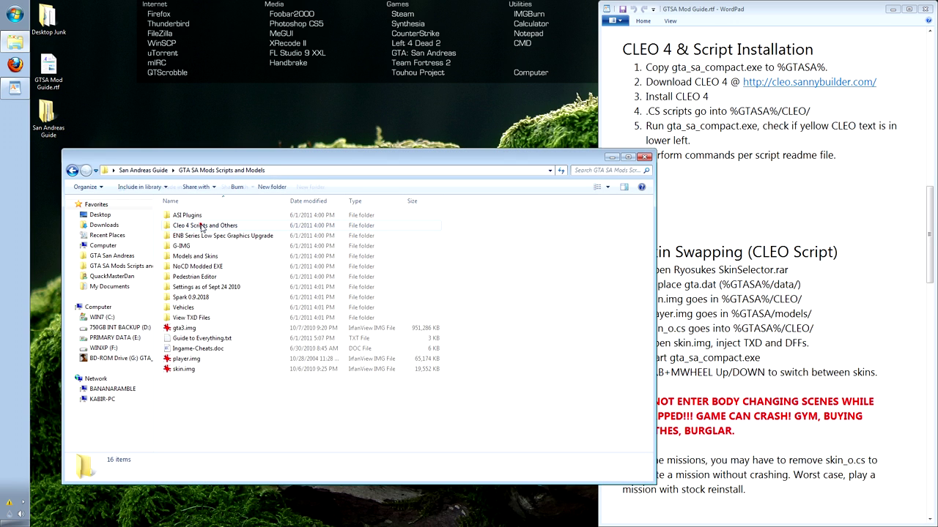
pyautogui.doubleClick(199, 226)
pyautogui.scroll(-1, 206, 253)
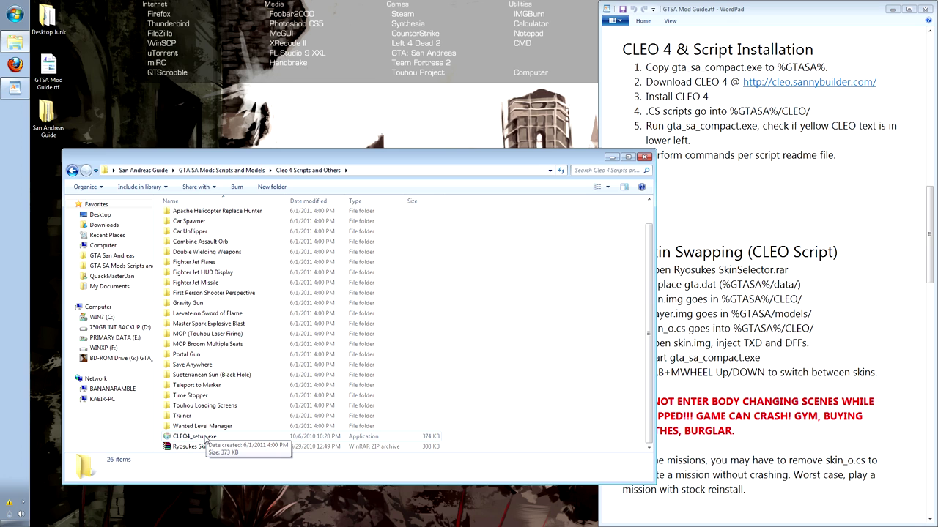
pyautogui.doubleClick(206, 439)
pyautogui.click(544, 286)
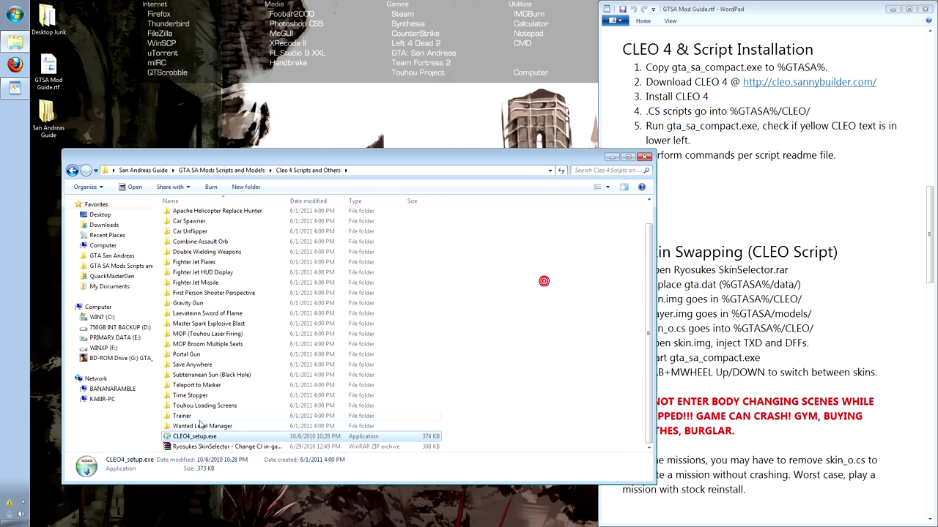
pyautogui.rightClick(206, 438)
pyautogui.click(236, 226)
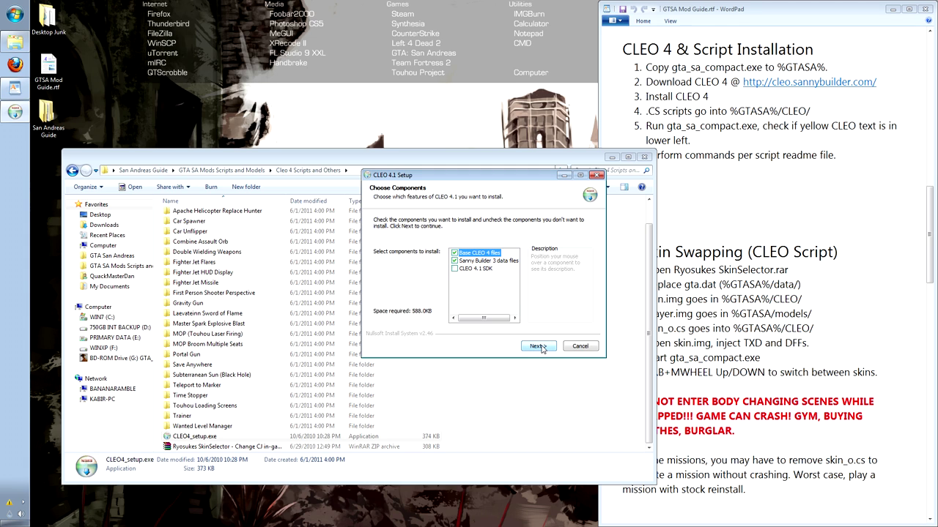
# Install CLEO 4.1 with the Base CLEO 4 files and Sanny Builder 3 data files, and close the setup.
pyautogui.click(540, 346)
pyautogui.click(540, 346)
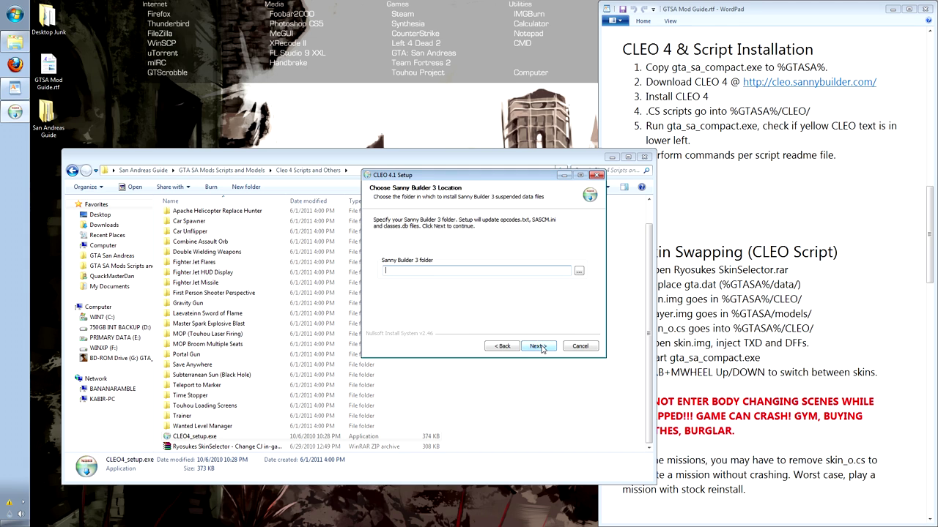
pyautogui.click(540, 347)
pyautogui.click(543, 322)
pyautogui.click(543, 322)
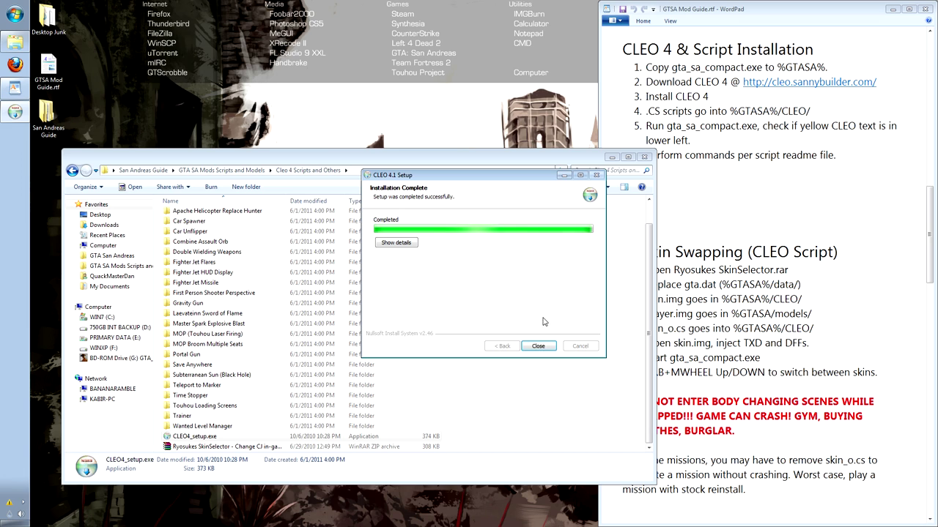
pyautogui.click(538, 347)
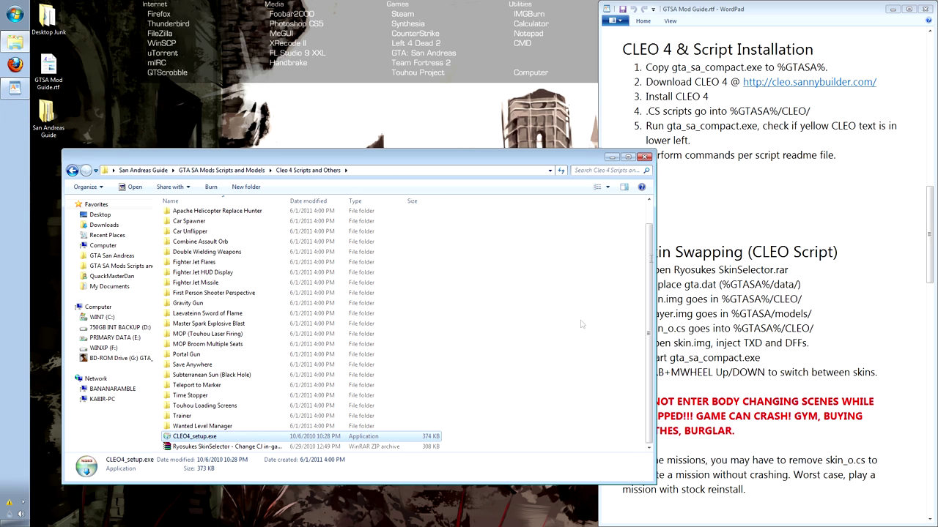
# Copy gta_sa_compact.exe from the NoCD Modded EXE folder into the GTA San Andreas installation folder.
pyautogui.press('BackSpace')
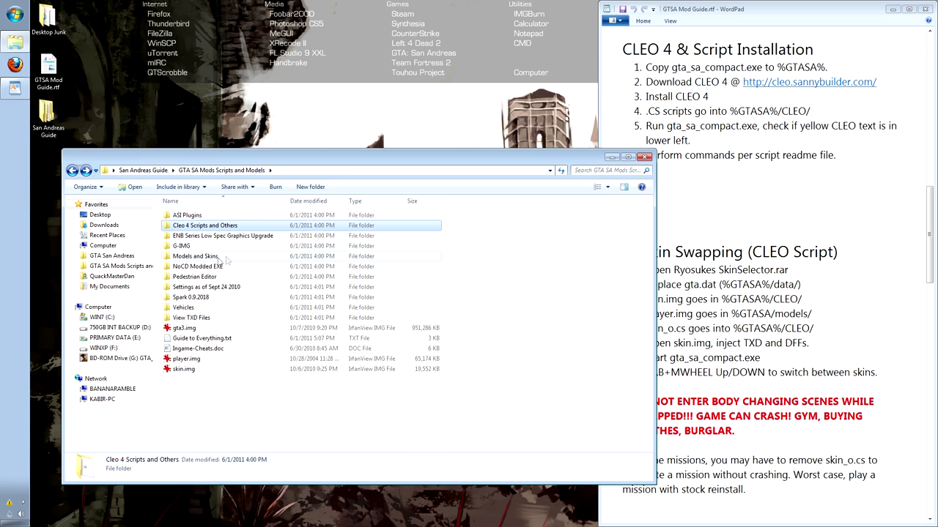
pyautogui.doubleClick(220, 263)
pyautogui.click(201, 215)
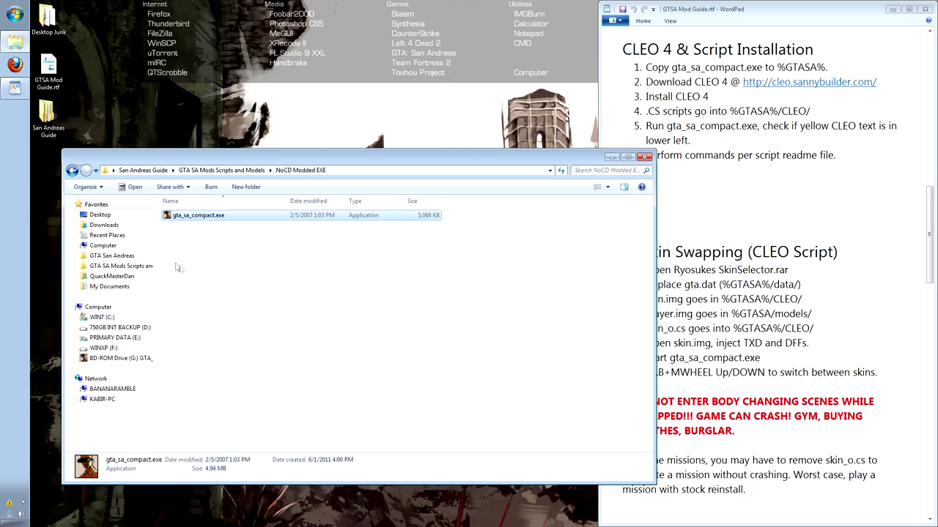
pyautogui.click(131, 258)
pyautogui.click(200, 349)
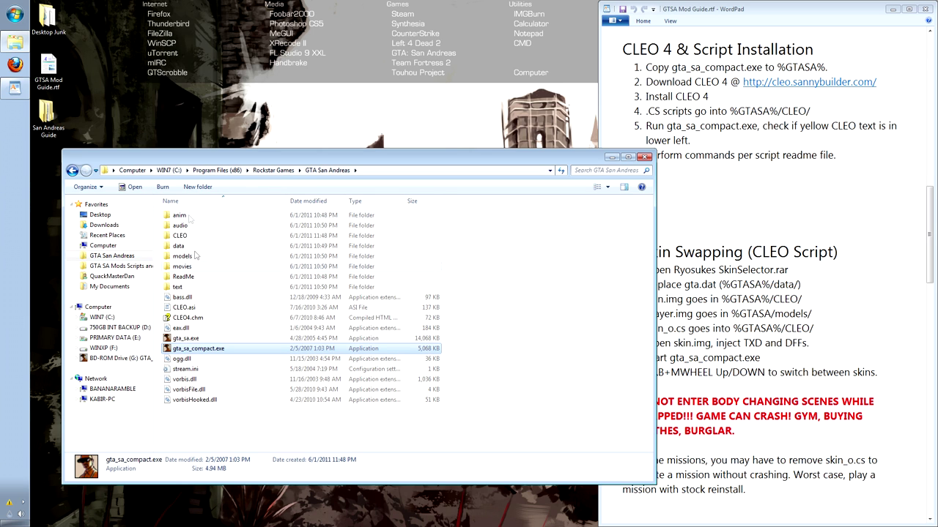
# Create a shortcut to gta_sa_compact.exe, move it to the desktop and start the game from it.
pyautogui.rightClick(200, 352)
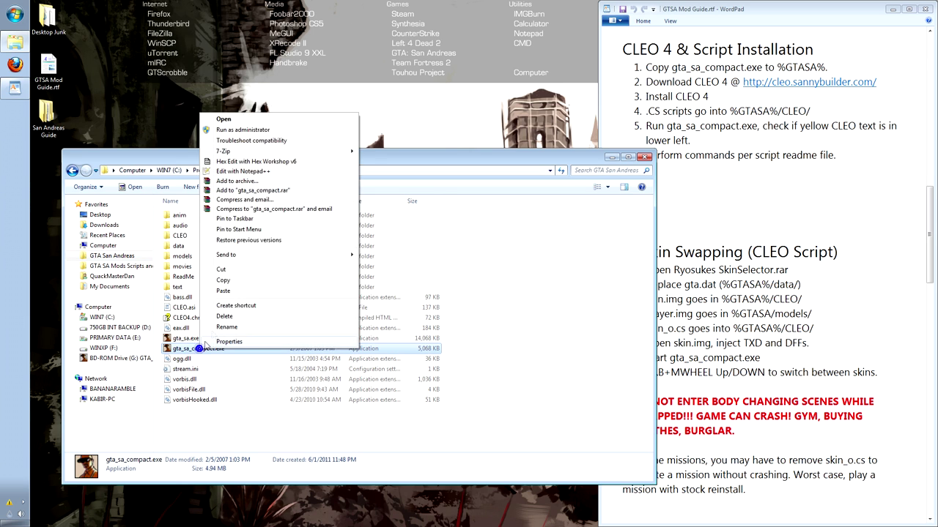
pyautogui.click(235, 303)
pyautogui.moveTo(194, 358); pyautogui.dragTo(49, 213)
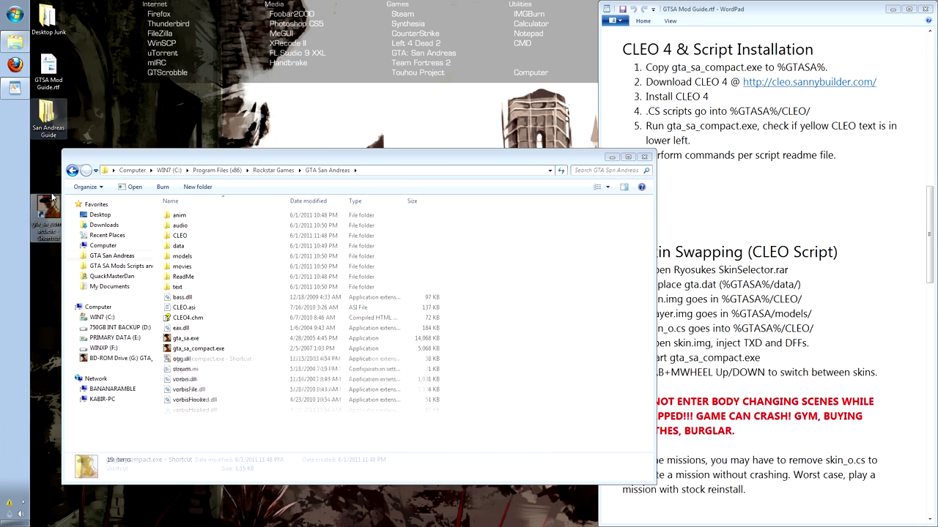
pyautogui.click(645, 157)
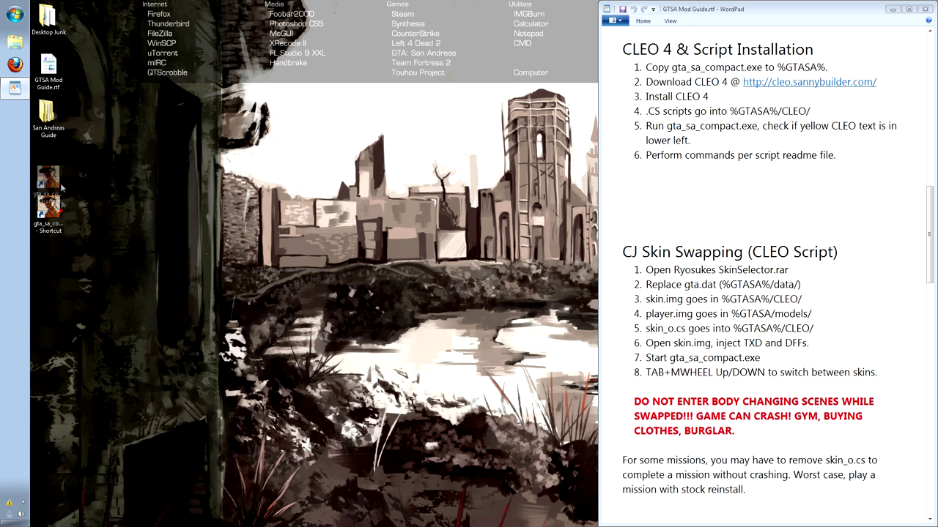
pyautogui.click(380, 219)
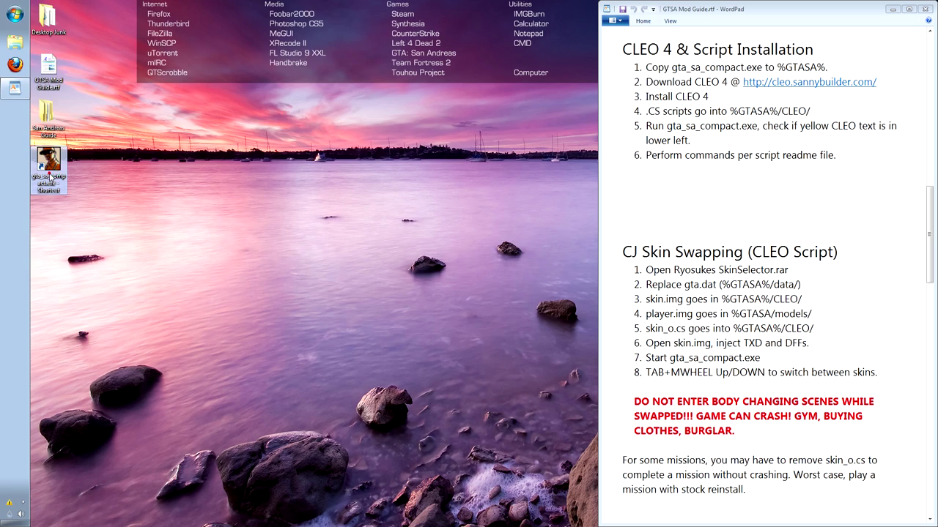
pyautogui.doubleClick(49, 176)
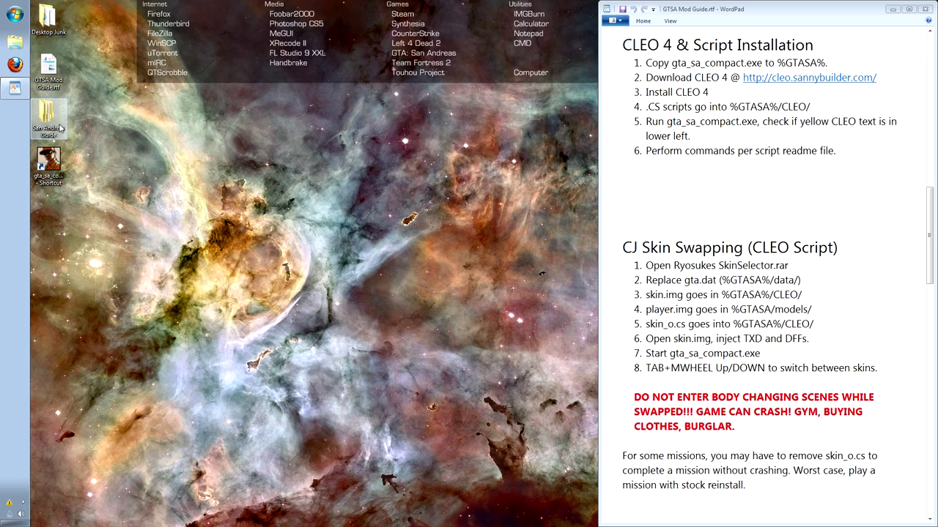
# Copy mspark.cs from the Master Spark Explosive Blast folder into the CLEO folder of GTA San Andreas.
pyautogui.doubleClick(59, 126)
pyautogui.doubleClick(381, 174)
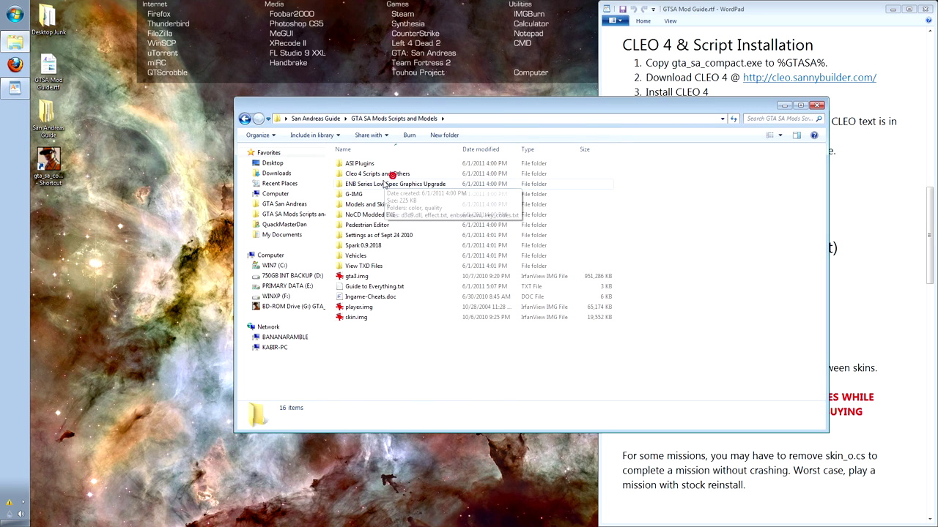
pyautogui.doubleClick(387, 174)
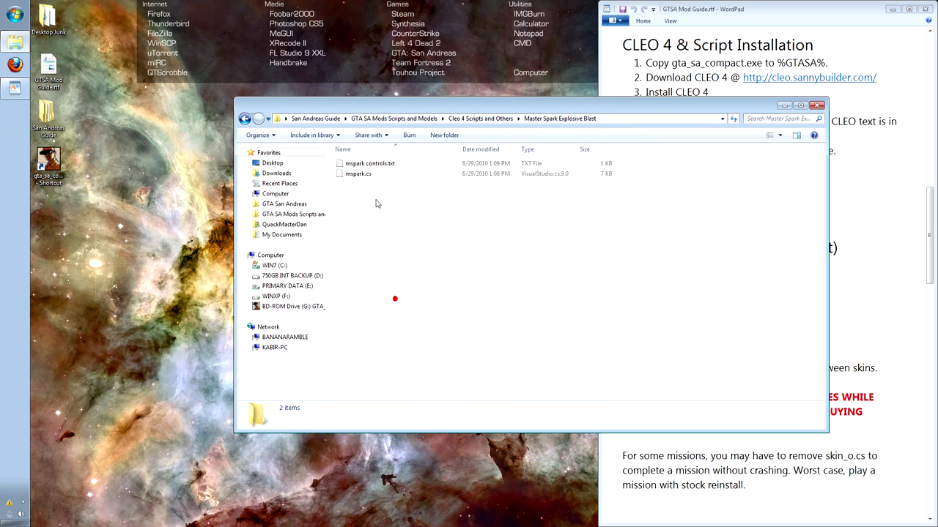
pyautogui.click(359, 174)
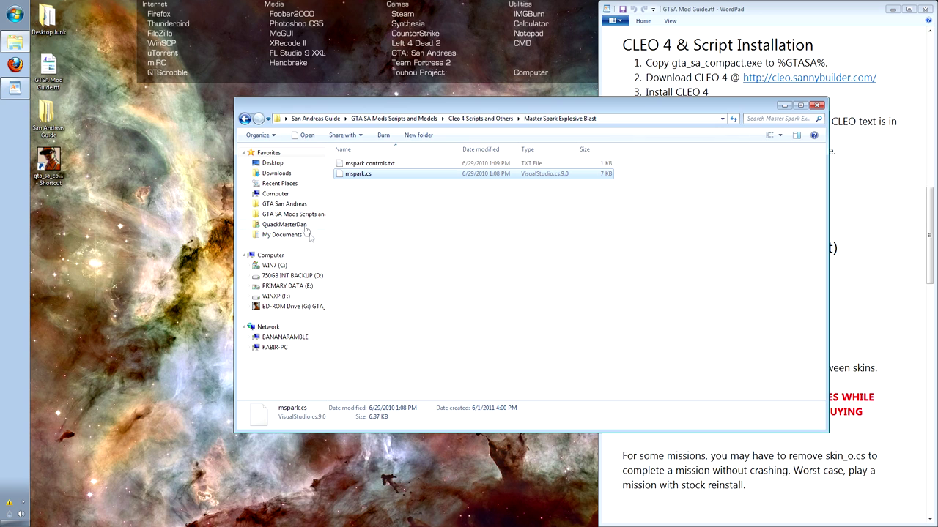
pyautogui.click(290, 204)
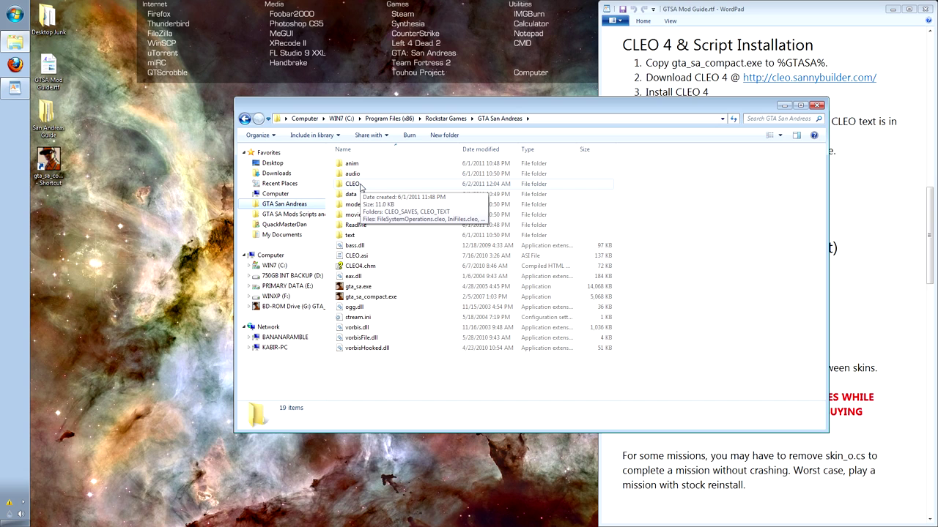
pyautogui.doubleClick(361, 185)
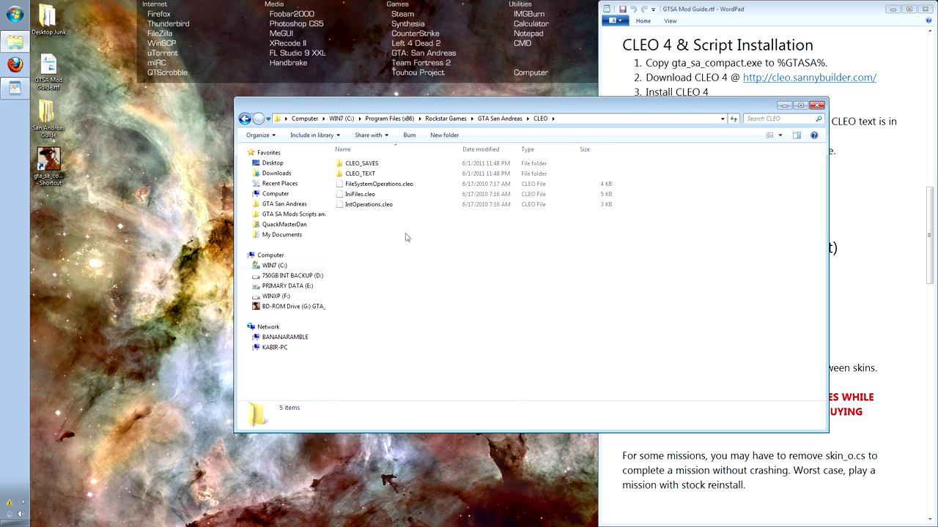
pyautogui.hotkey('ctrl', 'v')
pyautogui.moveTo(359, 222); pyautogui.dragTo(383, 232)
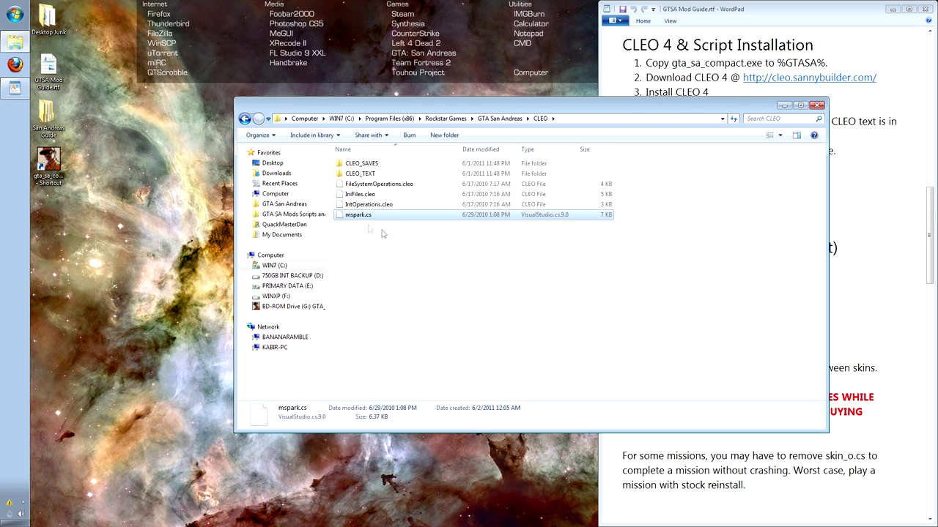
pyautogui.click(817, 105)
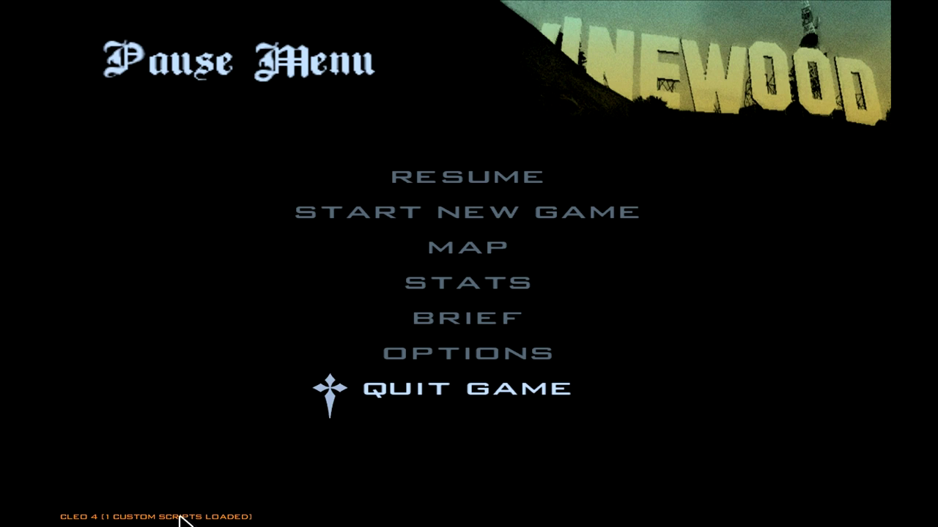
# Resume the game and test the Master Spark script by firing the blast around the street intersection.
pyautogui.click(433, 193)
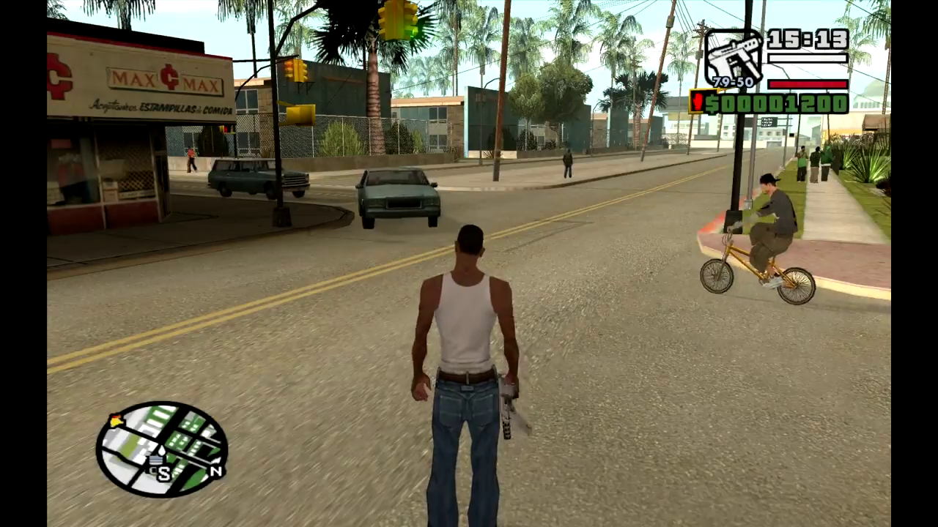
pyautogui.press('Tab')
pyautogui.click(469, 263)
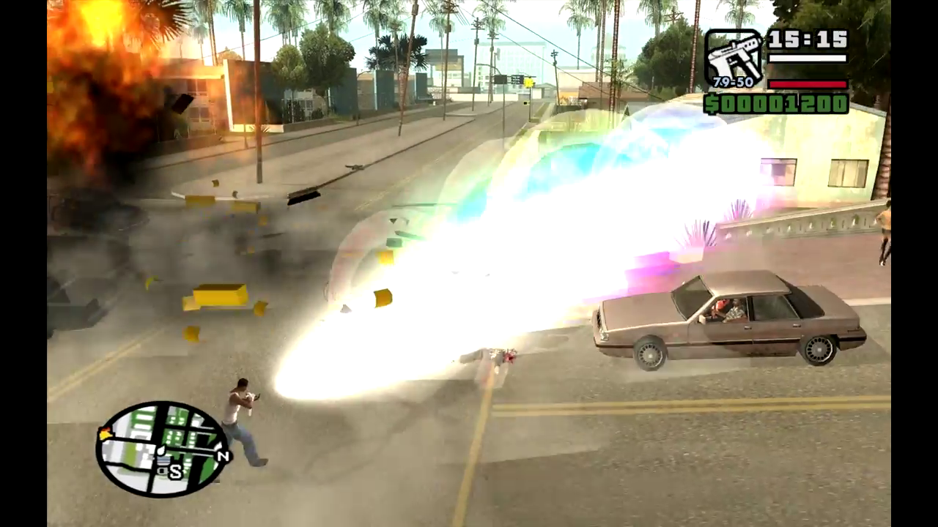
pyautogui.press('w')
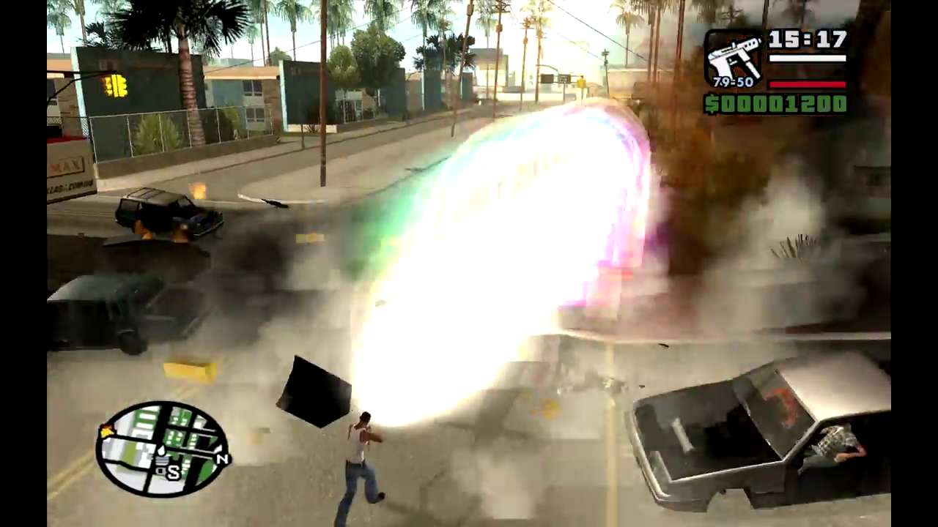
pyautogui.press('w')
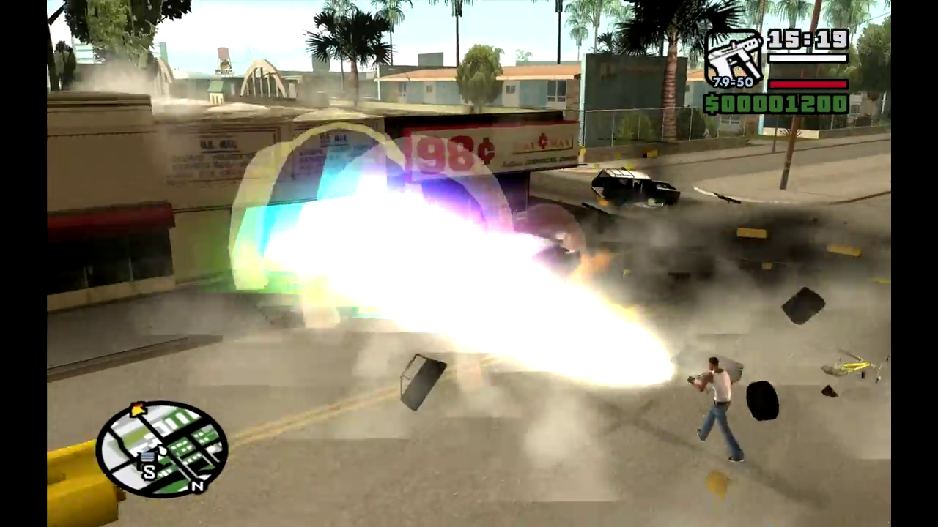
# Keep testing the Master Spark blast on the cars at the intersection and run along the street past the wreckage.
pyautogui.press('w')
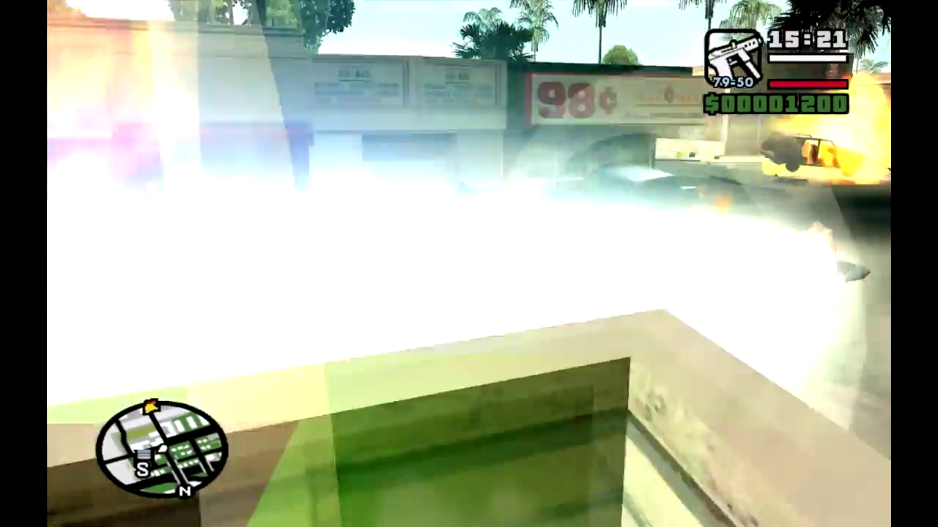
pyautogui.click(469, 263)
pyautogui.press('w')
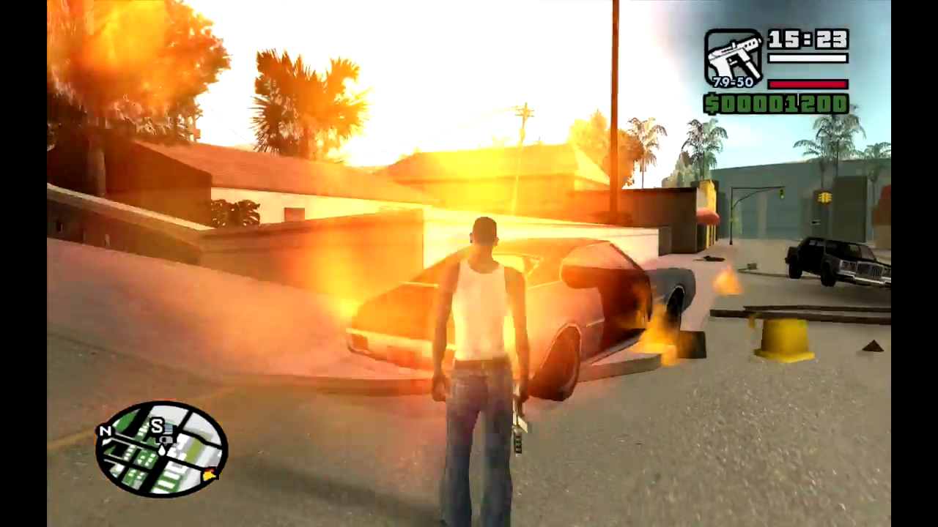
pyautogui.press('w')
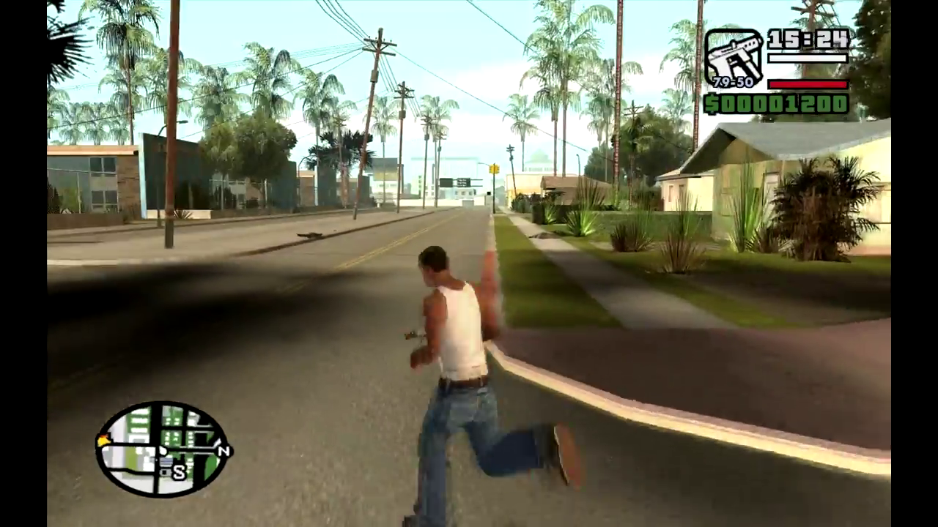
pyautogui.press('w')
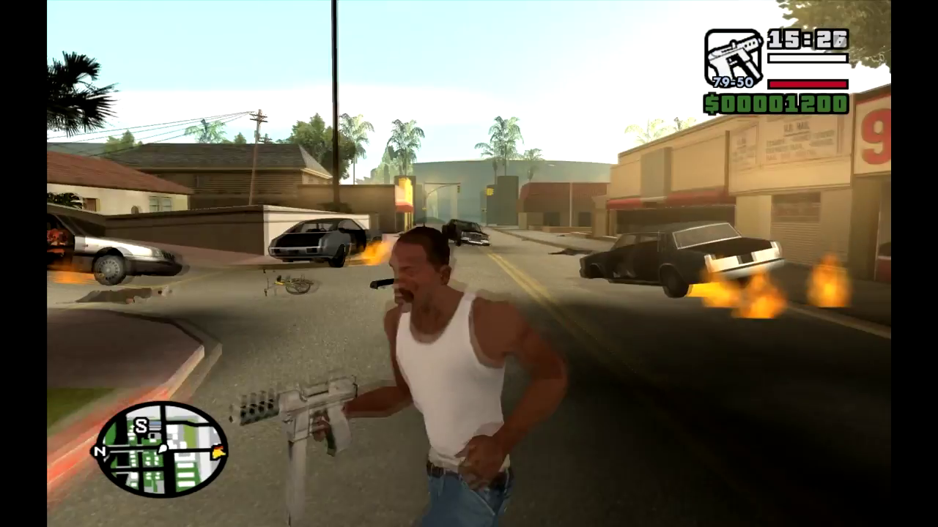
pyautogui.press('w')
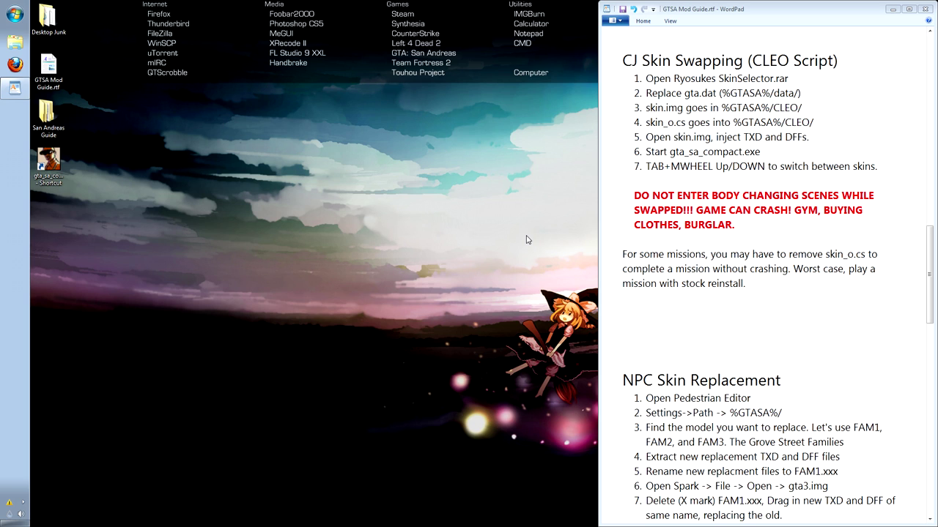
# Open the Ryosukes SkinSelector archive from the Cleo 4 Scripts and Others folder and enter its skin folder.
pyautogui.doubleClick(48, 118)
pyautogui.doubleClick(241, 183)
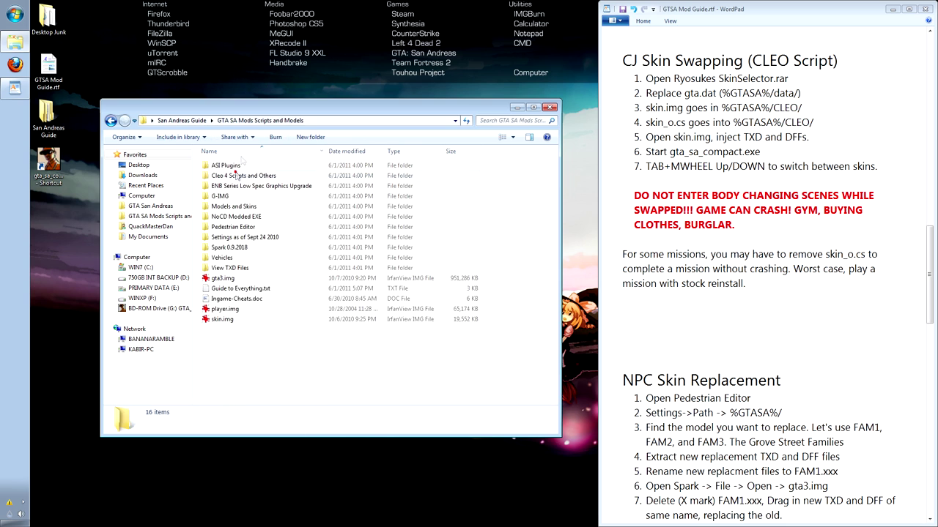
pyautogui.moveTo(256, 111); pyautogui.dragTo(233, 109)
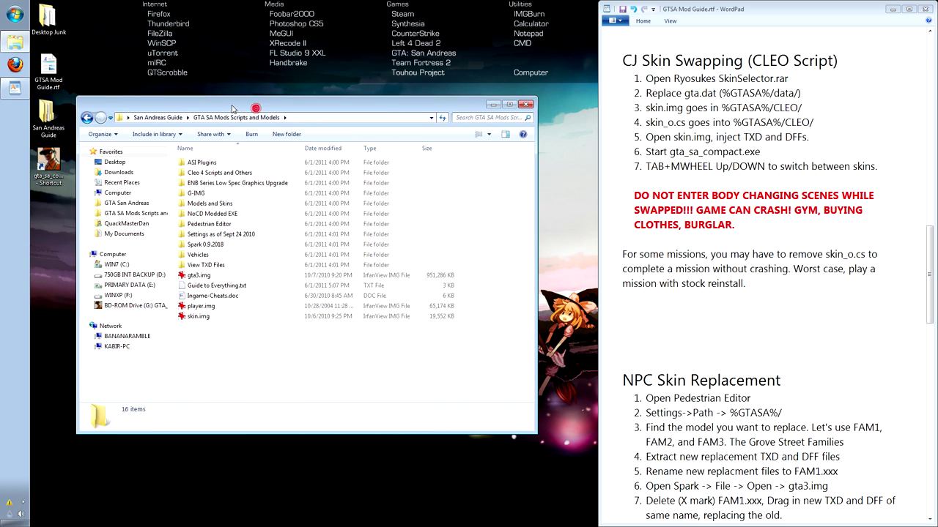
pyautogui.doubleClick(220, 173)
pyautogui.doubleClick(239, 395)
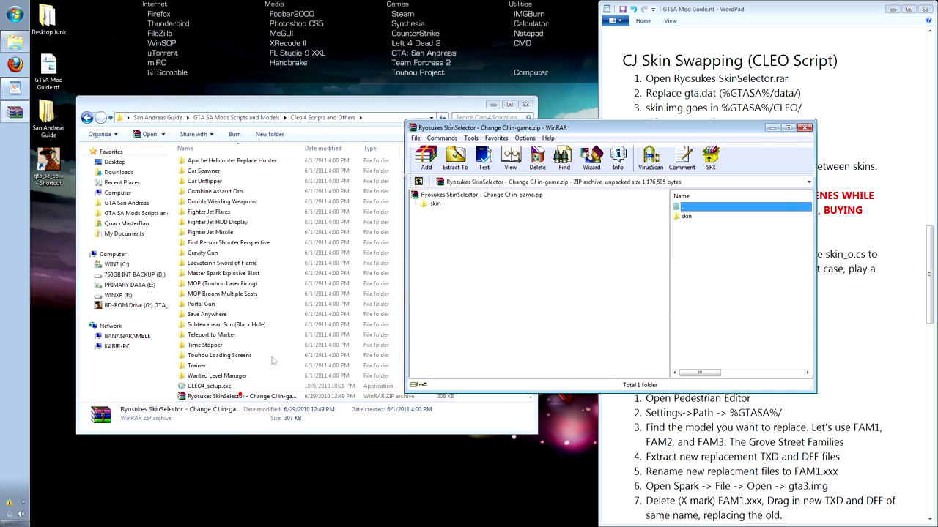
pyautogui.click(525, 104)
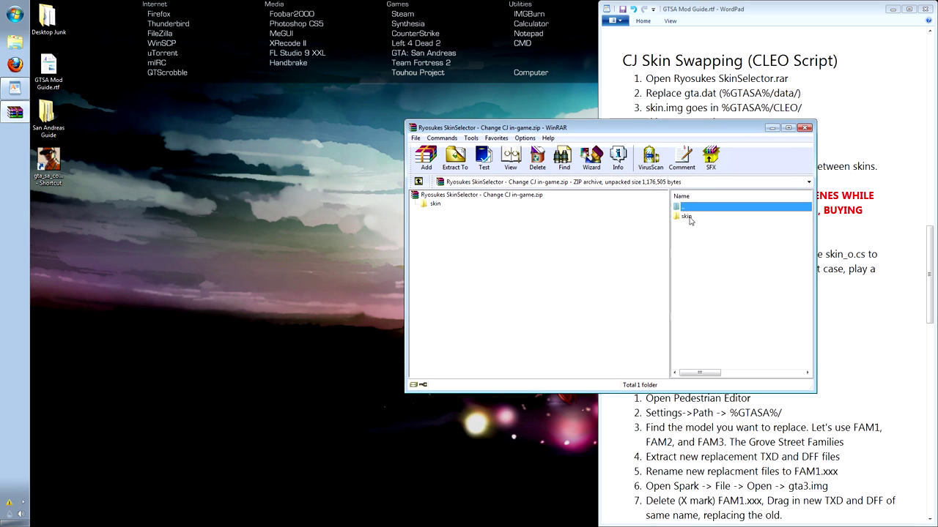
pyautogui.doubleClick(686, 216)
# Extract gta.dat from the archive into the data folder of GTA San Andreas, replacing the existing file.
pyautogui.click(14, 42)
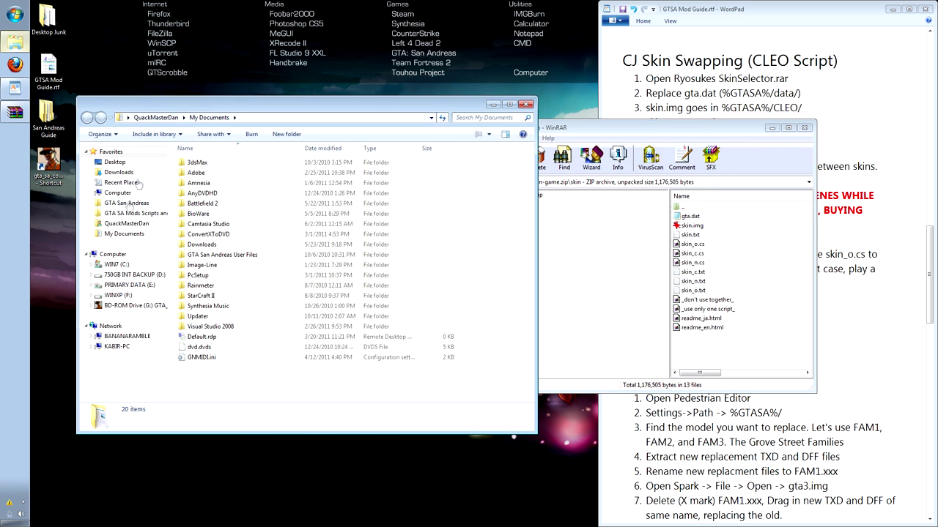
pyautogui.click(126, 203)
pyautogui.moveTo(225, 107); pyautogui.dragTo(207, 88)
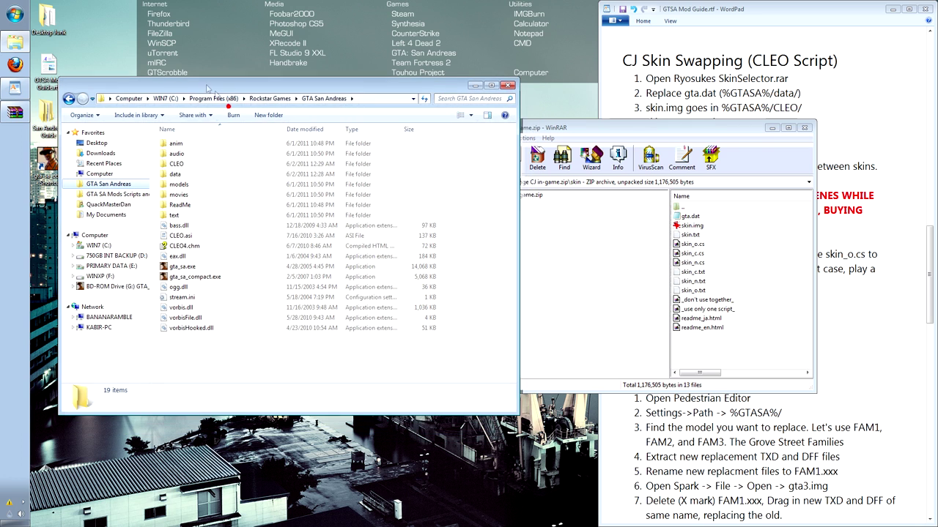
pyautogui.click(690, 216)
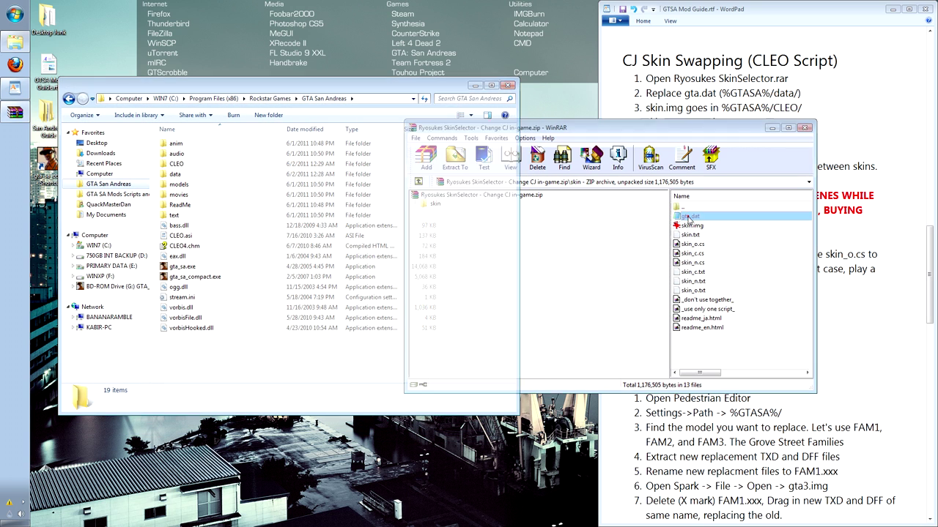
pyautogui.moveTo(690, 219); pyautogui.dragTo(186, 177)
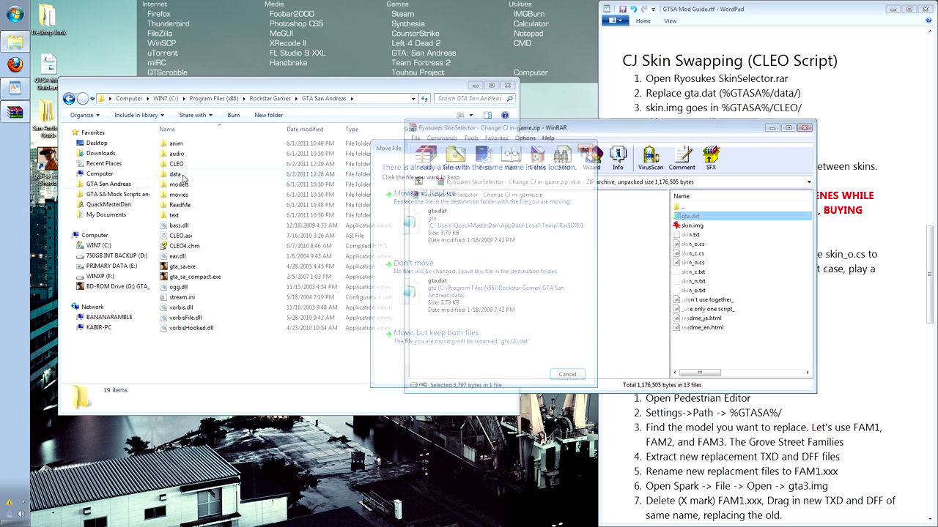
pyautogui.click(481, 202)
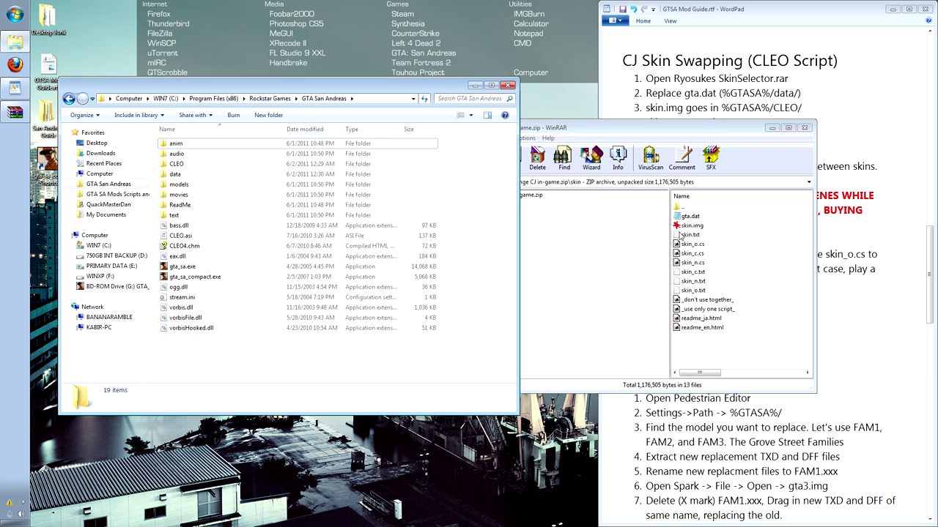
# Extract skin.img and skin_o.cs into the CLEO folder of GTA San Andreas and close the archive and folder windows.
pyautogui.click(692, 226)
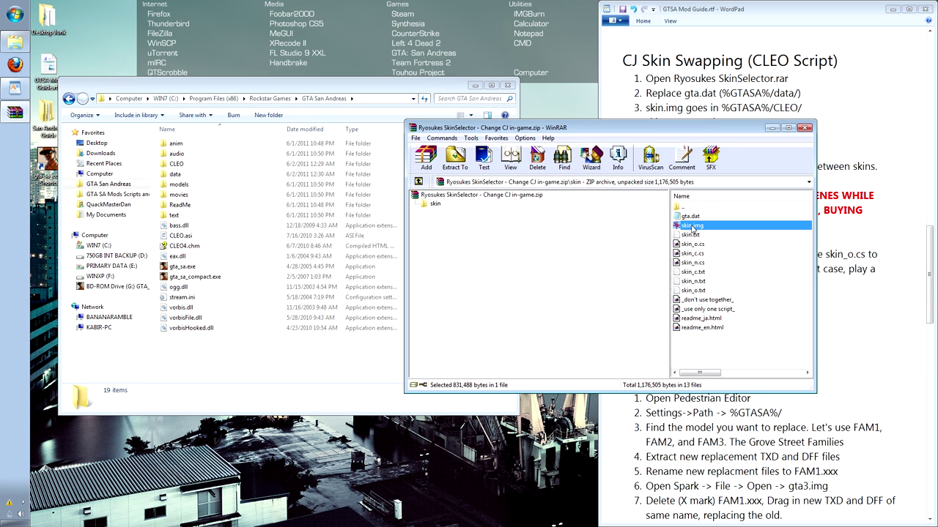
pyautogui.moveTo(487, 213); pyautogui.dragTo(180, 165)
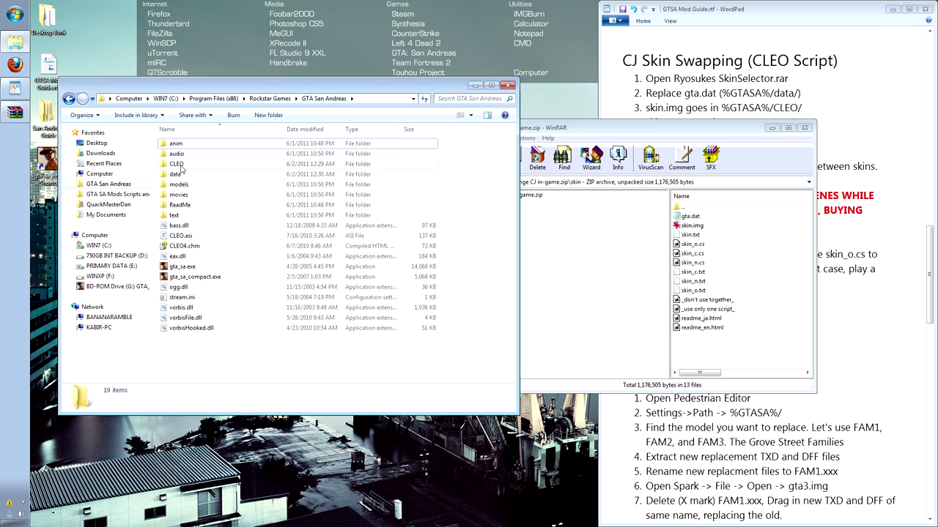
pyautogui.click(688, 244)
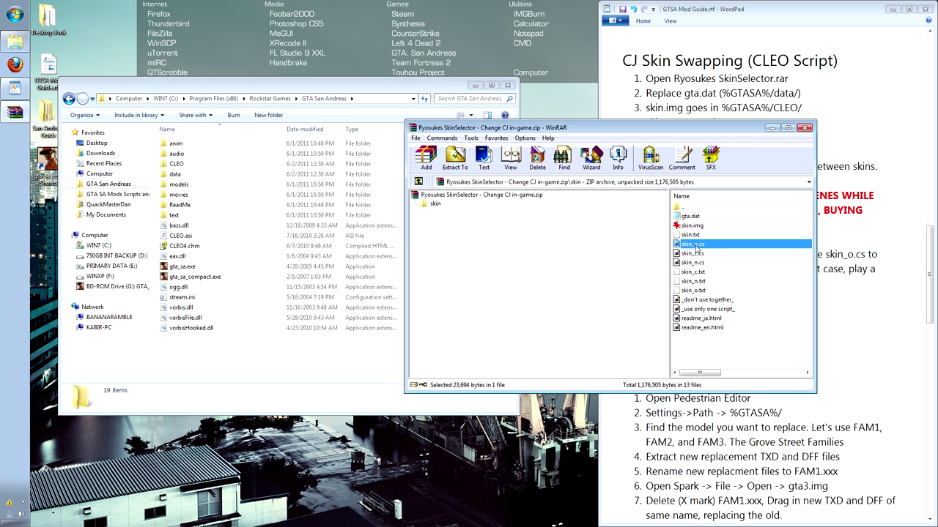
pyautogui.moveTo(696, 248); pyautogui.dragTo(181, 164)
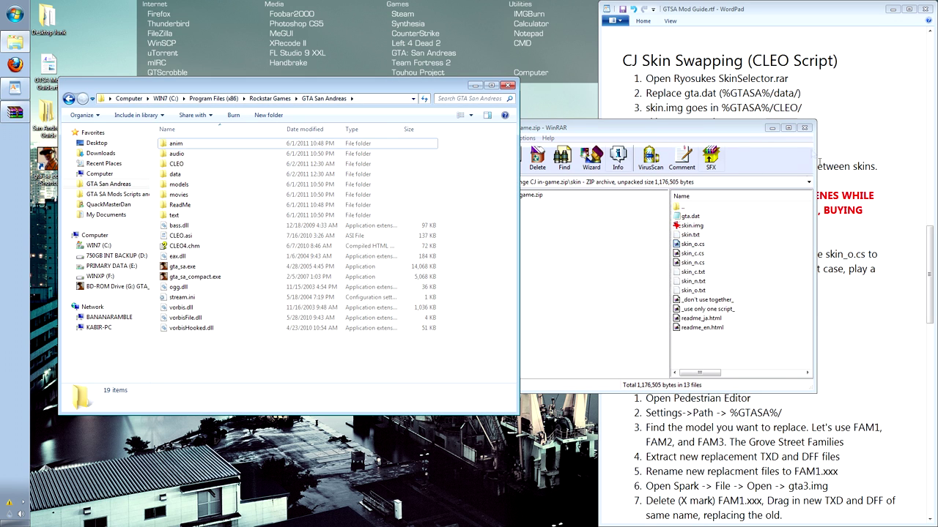
pyautogui.click(805, 128)
pyautogui.click(508, 85)
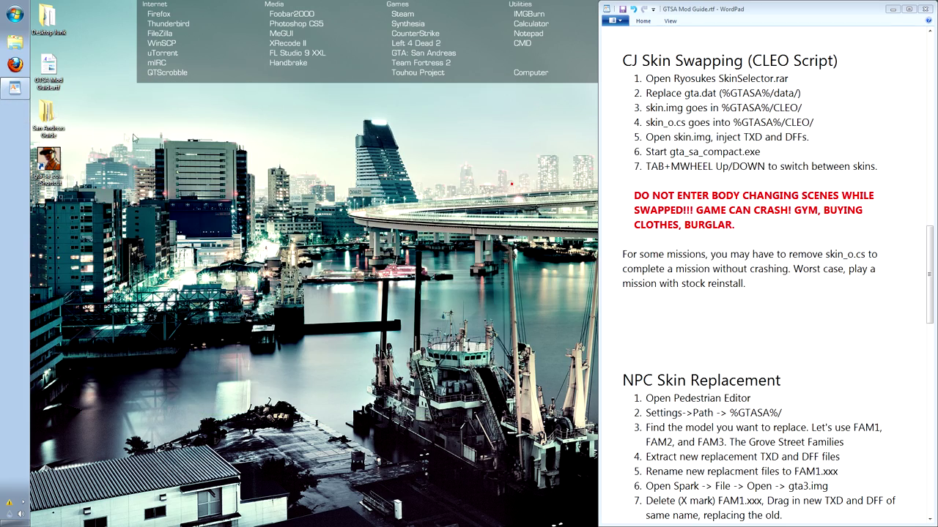
# Start Spark.exe from the Spark 0.9.2018 folder within GTA SA Mods Scripts and Models.
pyautogui.doubleClick(49, 119)
pyautogui.moveTo(203, 92); pyautogui.dragTo(565, 105)
pyautogui.doubleClick(460, 157)
pyautogui.doubleClick(560, 231)
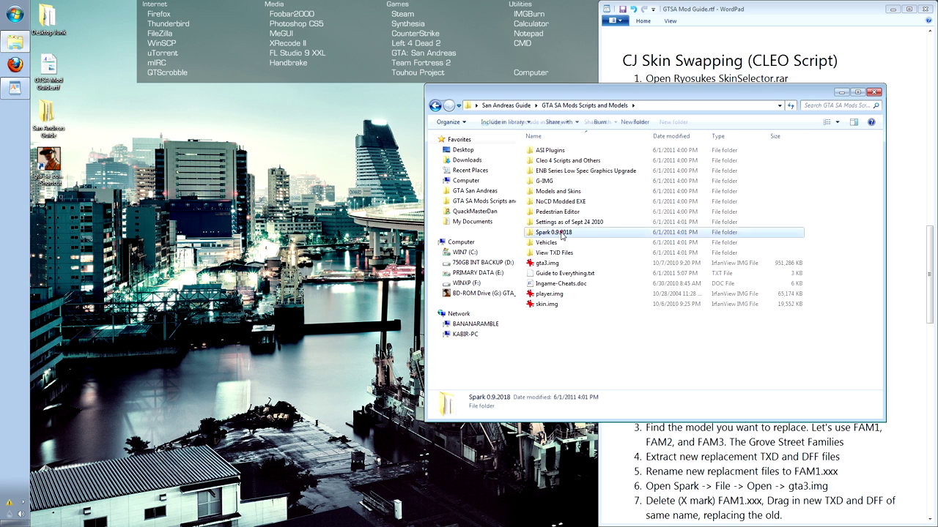
pyautogui.doubleClick(550, 171)
# Open skin.img from the CLEO folder of GTA San Andreas in Spark.
pyautogui.click(364, 161)
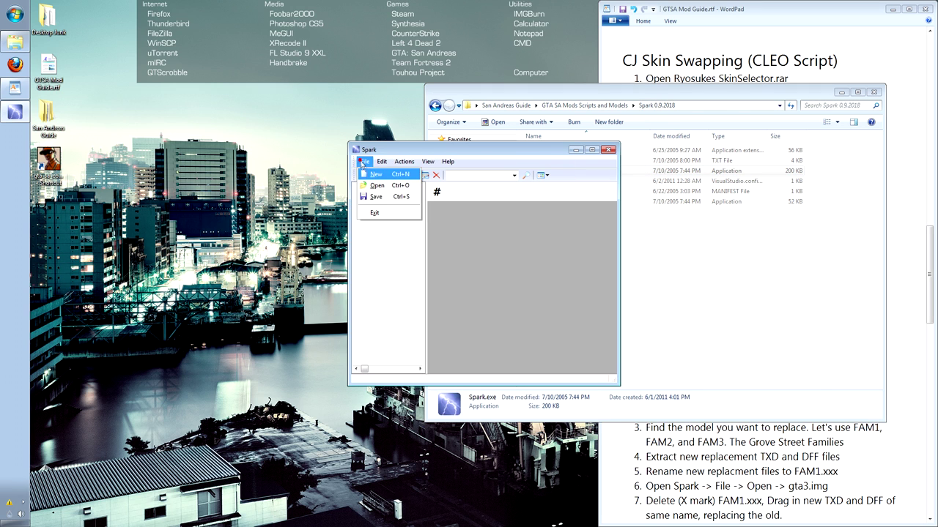
pyautogui.click(372, 185)
pyautogui.click(363, 178)
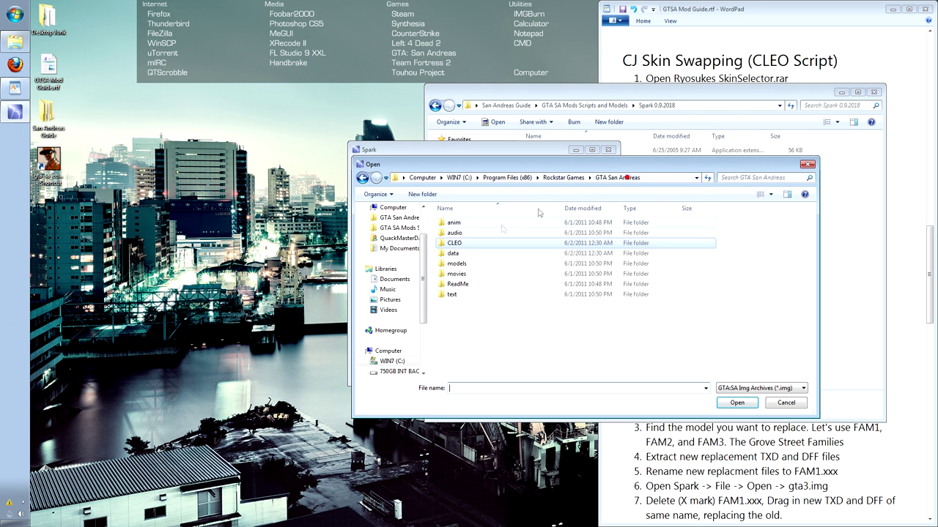
pyautogui.doubleClick(462, 243)
pyautogui.doubleClick(461, 245)
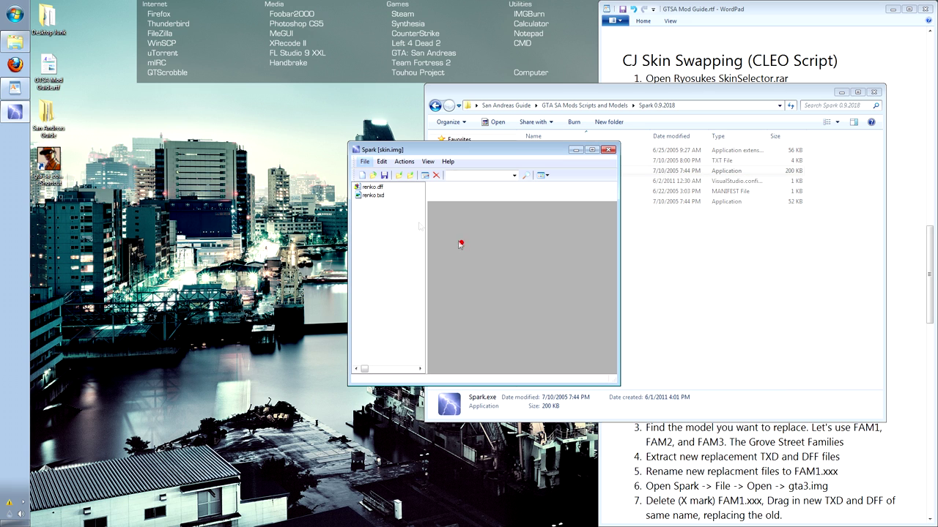
# Delete renko.dff and renko.txd from the skin.img archive.
pyautogui.click(376, 196)
pyautogui.click(372, 187)
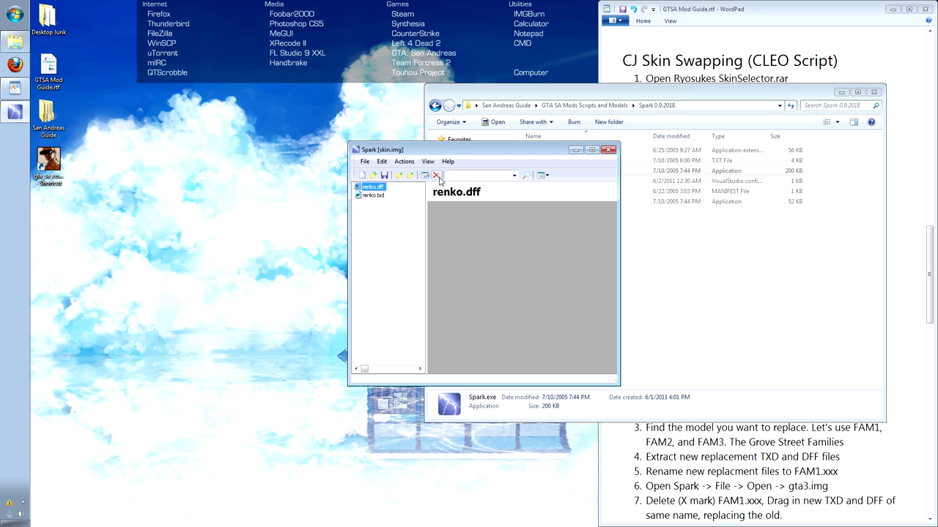
pyautogui.click(436, 175)
pyautogui.click(375, 188)
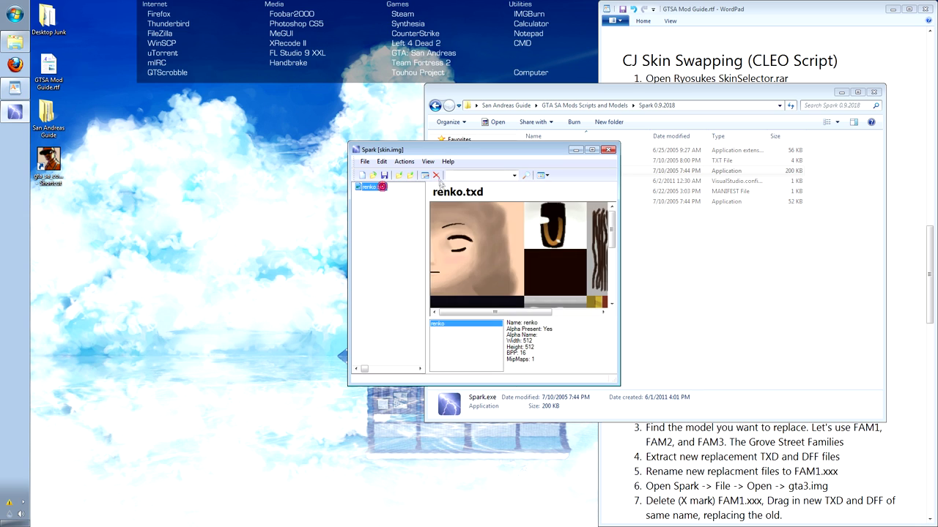
pyautogui.click(436, 175)
# Add masterchief.dff and masterchief.txd from the Master Chief folder in Models and Skins to the skin.img archive.
pyautogui.click(687, 244)
pyautogui.click(592, 106)
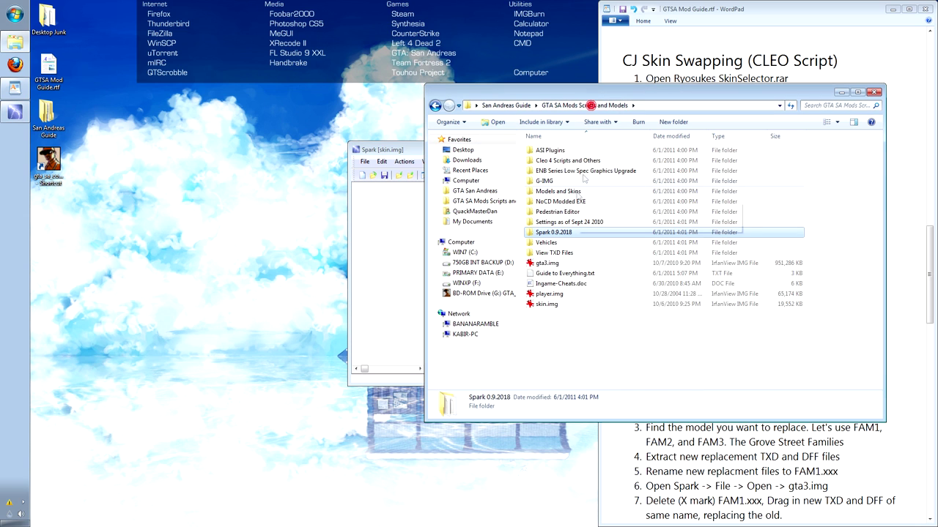
pyautogui.doubleClick(567, 192)
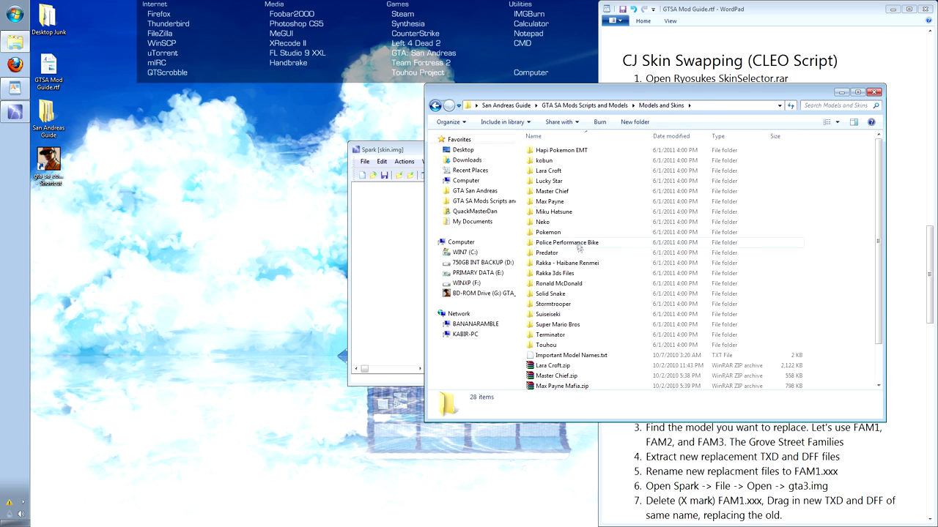
pyautogui.doubleClick(561, 191)
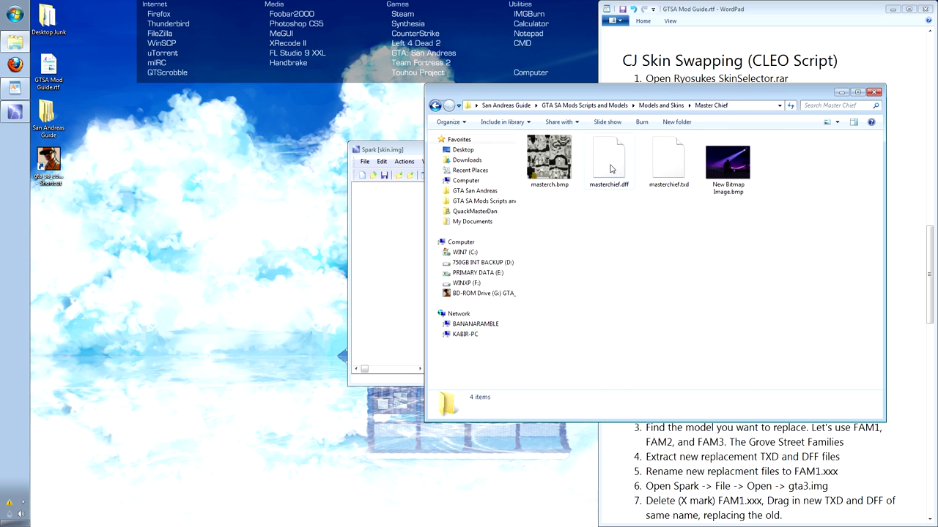
pyautogui.click(611, 168)
pyautogui.keyDown('ctrl'); pyautogui.click(674, 169); pyautogui.keyUp('ctrl')
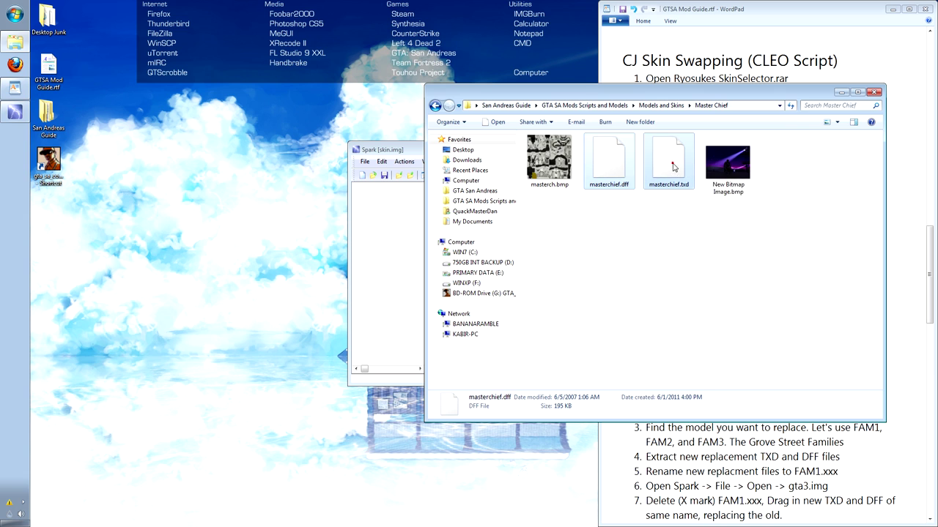
pyautogui.moveTo(674, 167); pyautogui.dragTo(370, 236)
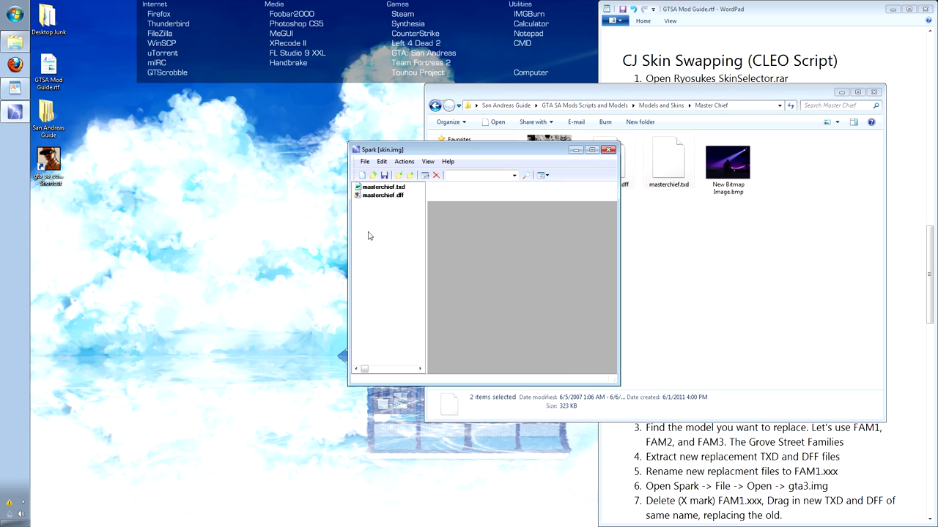
# Preview the two masterchief entries in skin.img and close Spark and the folder window.
pyautogui.click(394, 196)
pyautogui.click(393, 187)
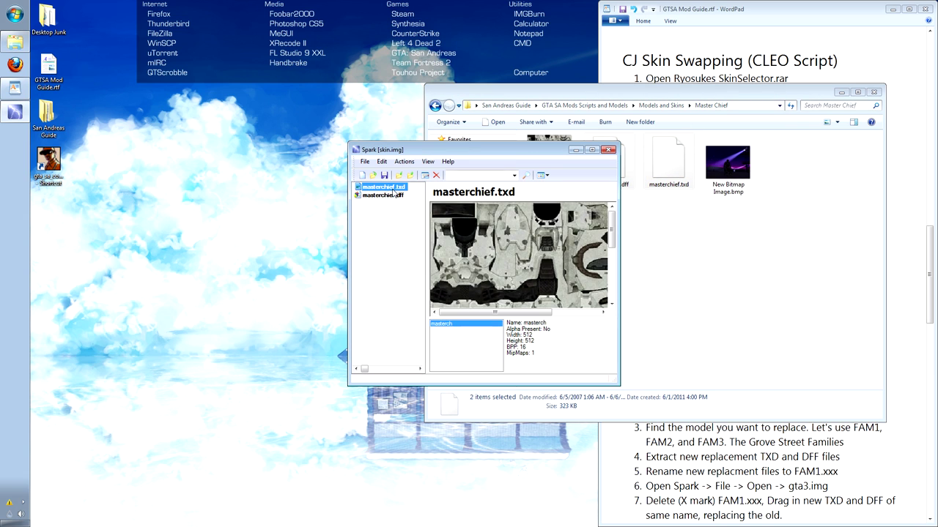
pyautogui.click(608, 150)
pyautogui.click(874, 92)
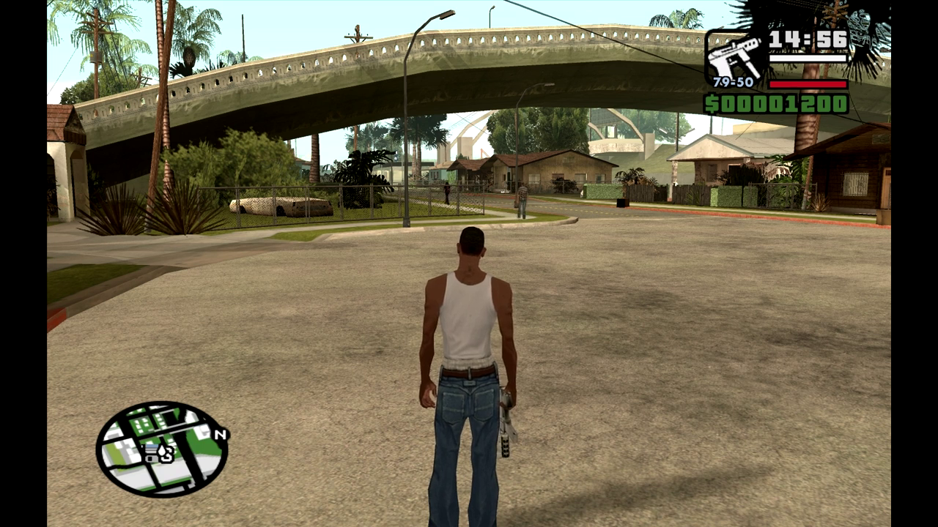
# Check the loaded CLEO scripts in the game's pause menu, resume play and switch CJ to the Master Chief skin.
pyautogui.press('Escape')
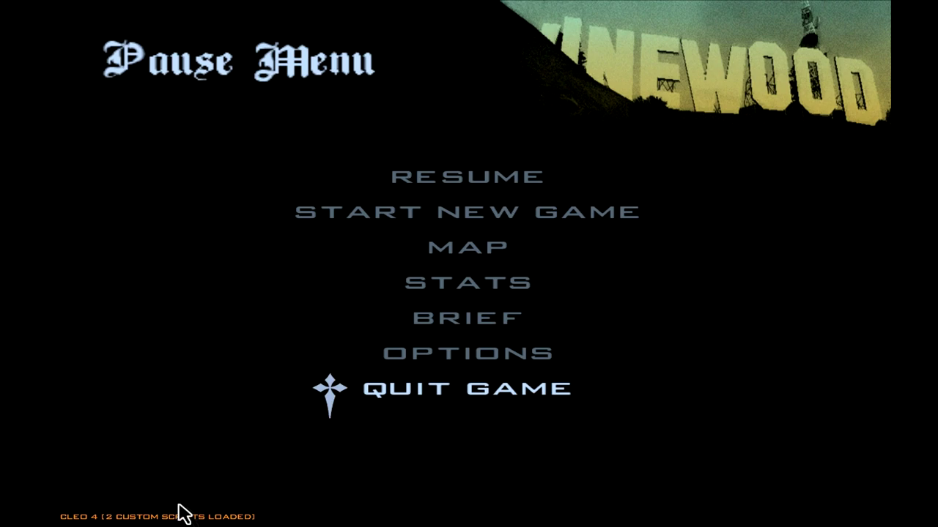
pyautogui.click(444, 187)
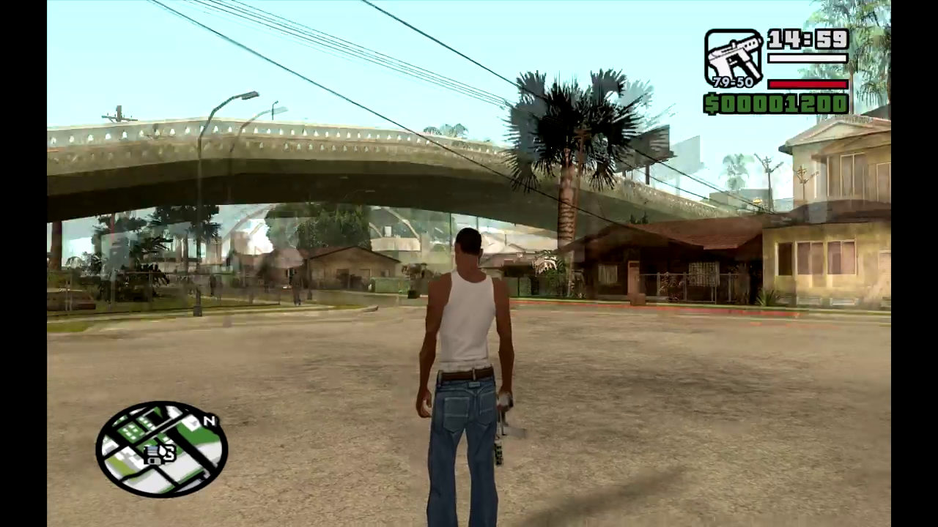
pyautogui.press('Tab')
pyautogui.press('w')
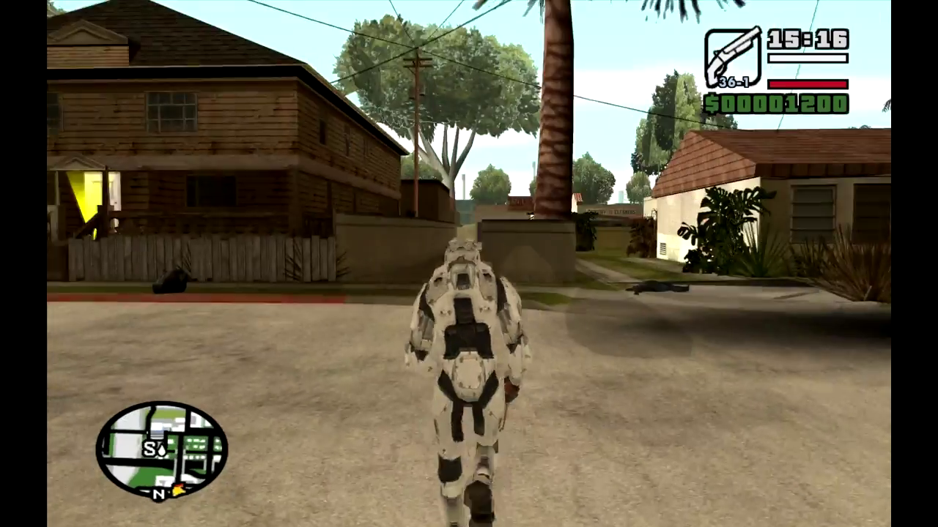
# Run CJ forward along the street to view the Master Chief skin in motion.
pyautogui.press('w')
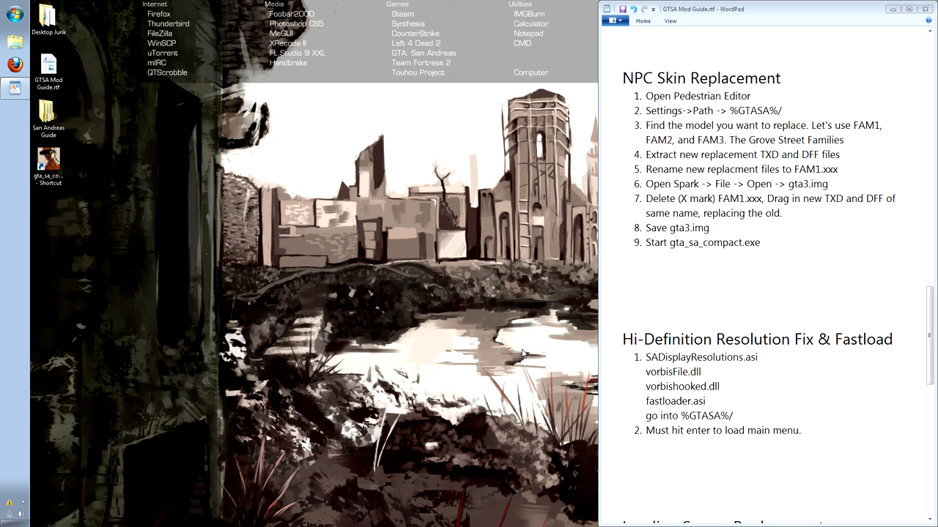
# Launch Spark from the Spark 0.9.2018 folder inside GTA SA Mods Scripts and Models and close the folder window.
pyautogui.doubleClick(46, 114)
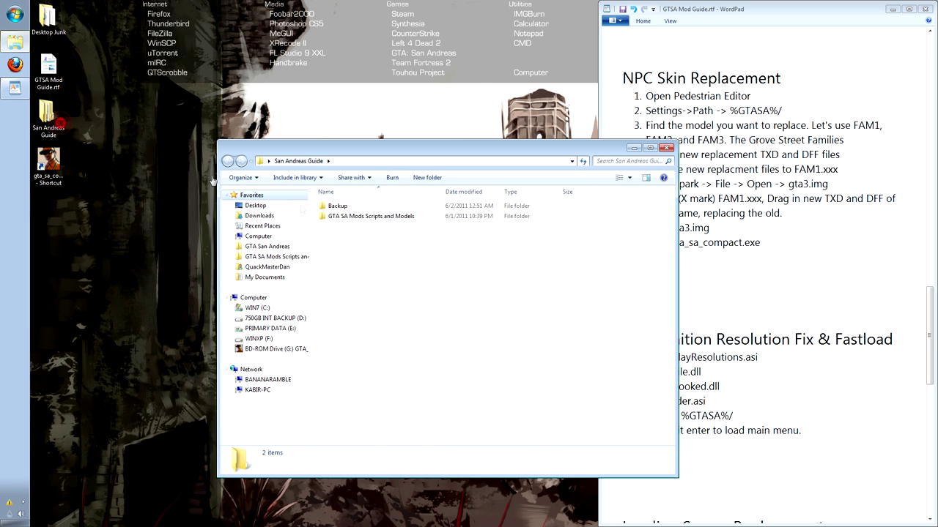
pyautogui.doubleClick(354, 217)
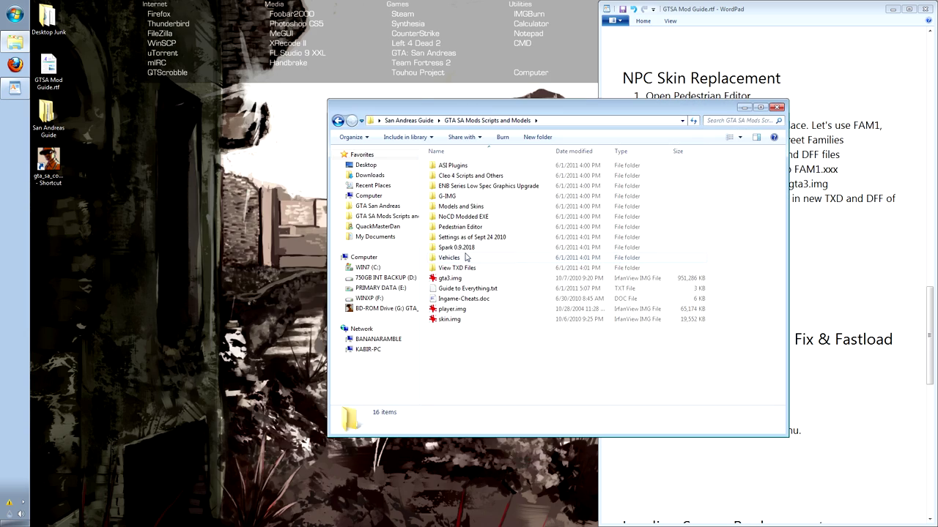
pyautogui.doubleClick(464, 246)
pyautogui.doubleClick(460, 187)
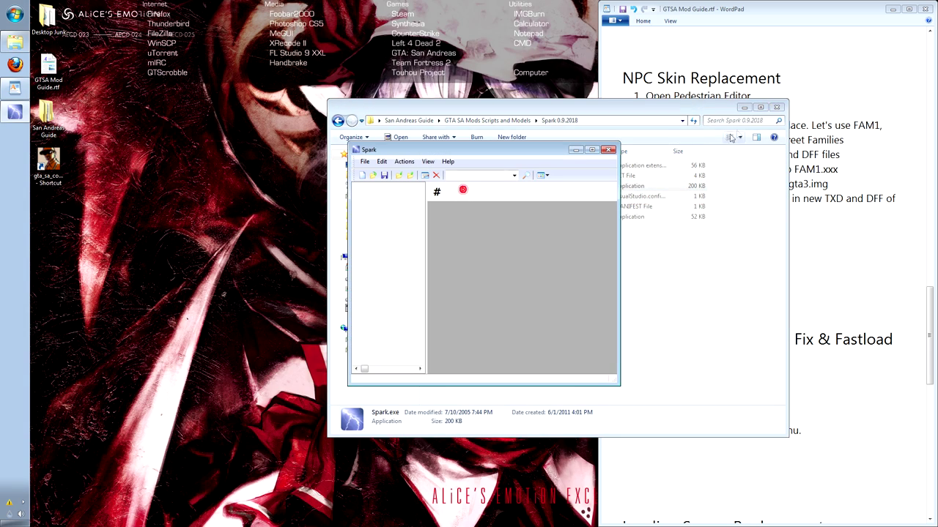
pyautogui.click(777, 107)
# Open the gta3.img archive from the models folder of GTA San Andreas in Spark.
pyautogui.click(364, 162)
pyautogui.click(388, 192)
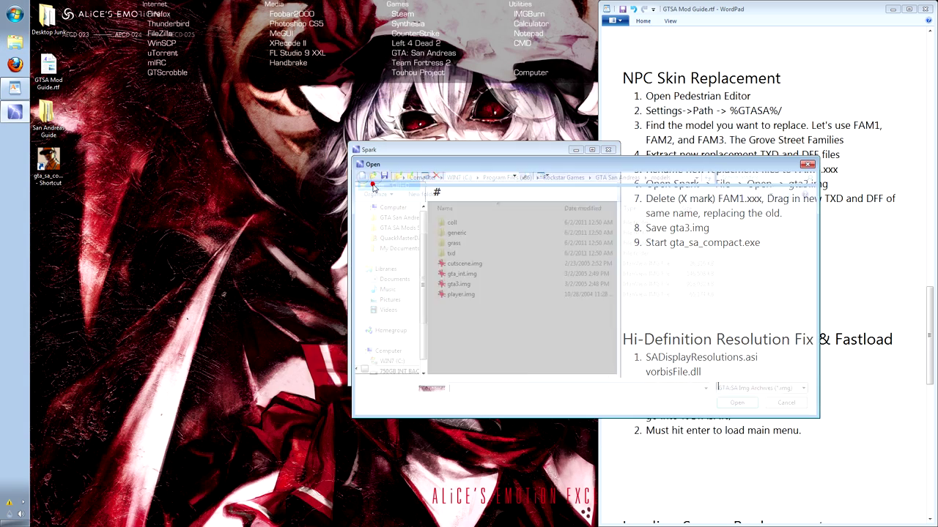
pyautogui.click(584, 180)
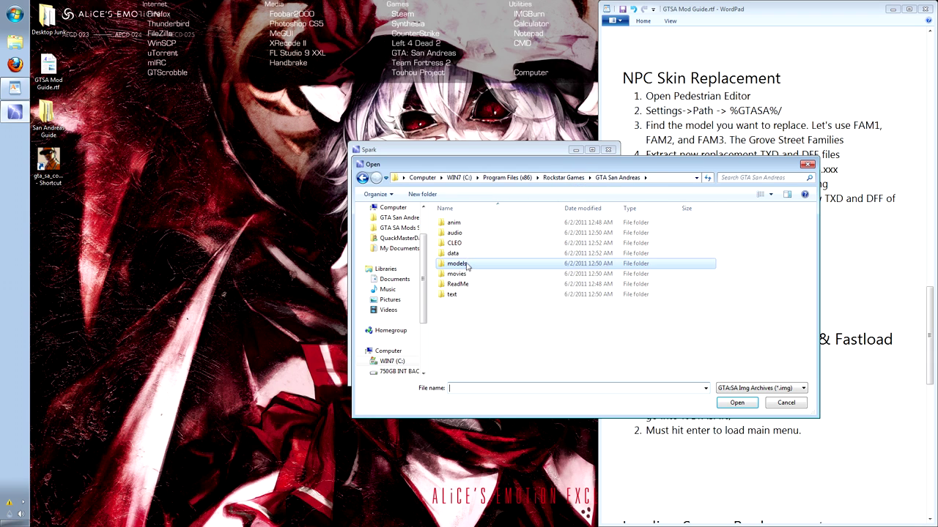
pyautogui.doubleClick(469, 264)
pyautogui.doubleClick(465, 287)
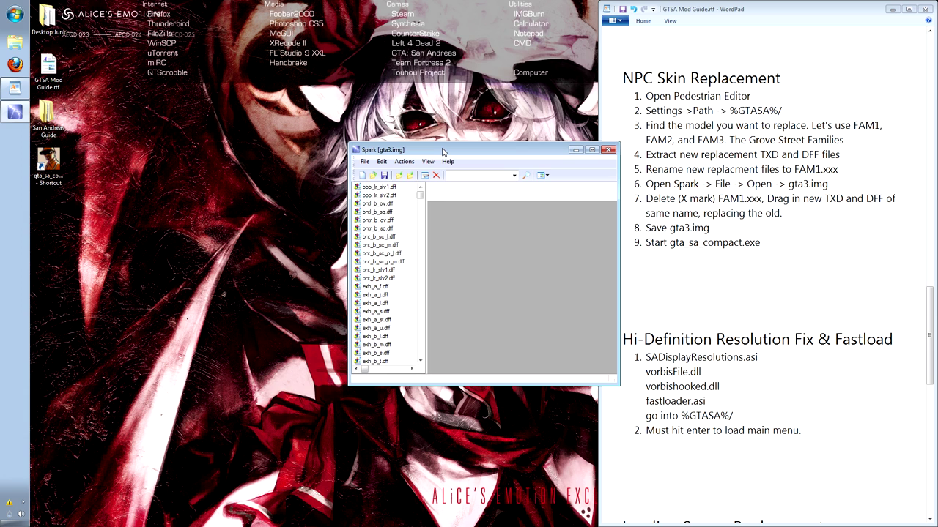
pyautogui.moveTo(443, 151); pyautogui.dragTo(574, 85)
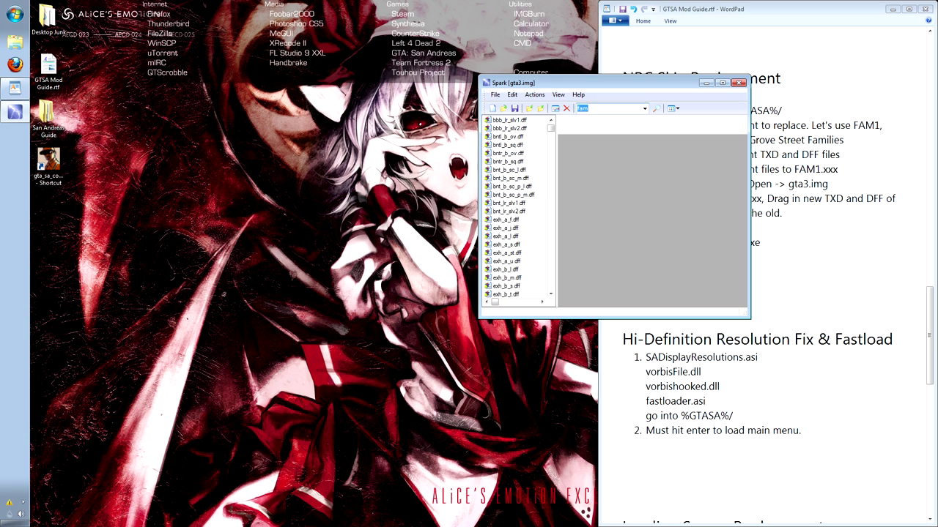
# Search gta3.img for "fam" and delete fam1.dff, fam2.dff and fam3.dff.
pyautogui.press('Return')
pyautogui.click(551, 295)
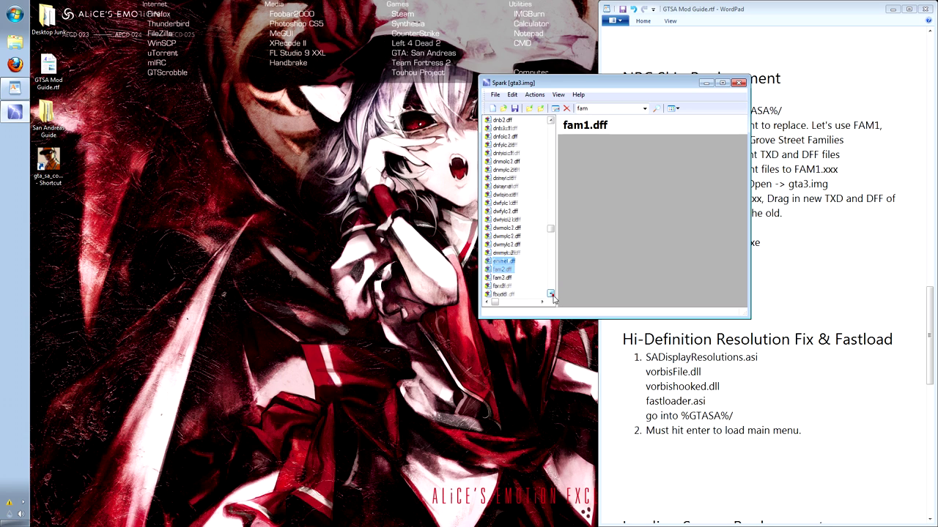
pyautogui.click(504, 270)
pyautogui.click(504, 261)
pyautogui.press('Delete')
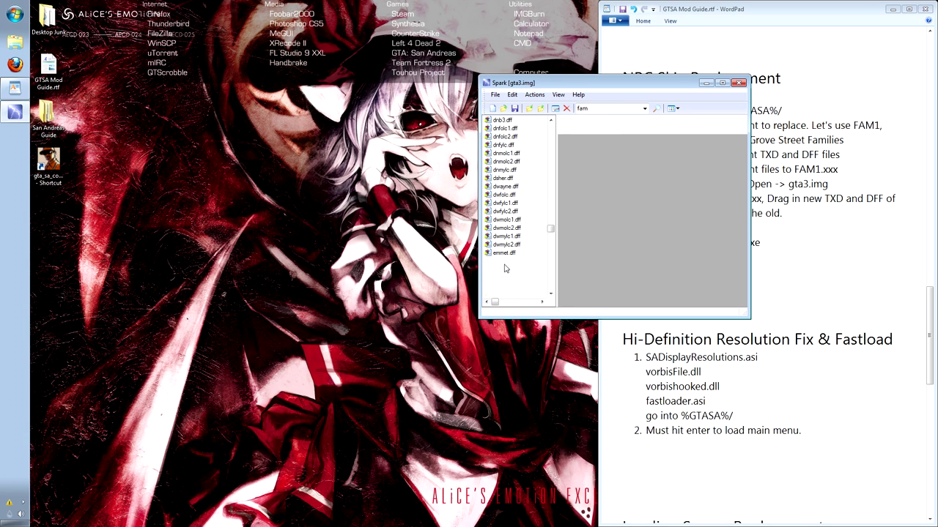
pyautogui.click(503, 261)
pyautogui.press('Delete')
pyautogui.click(504, 262)
pyautogui.press('Delete')
# Search for "fam" again and delete fam1.txd, fam2.txd and fam3.txd from gta3.img.
pyautogui.click(607, 108)
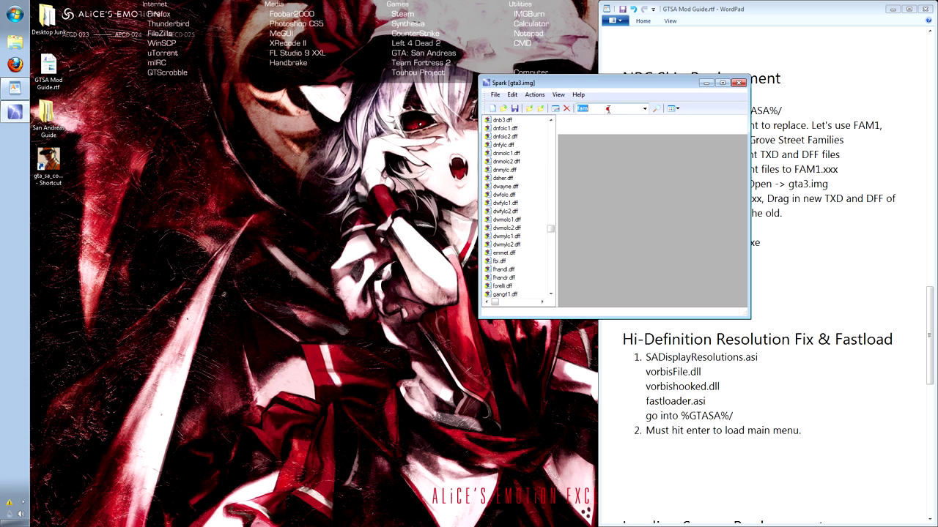
pyautogui.press('Return')
pyautogui.click(549, 294)
pyautogui.click(550, 295)
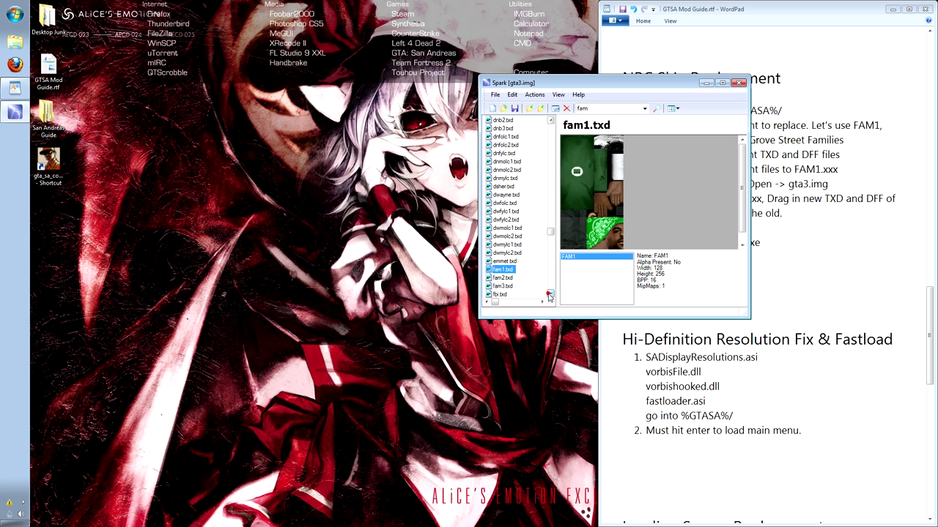
pyautogui.click(506, 272)
pyautogui.press('Delete')
pyautogui.click(503, 270)
pyautogui.press('Delete')
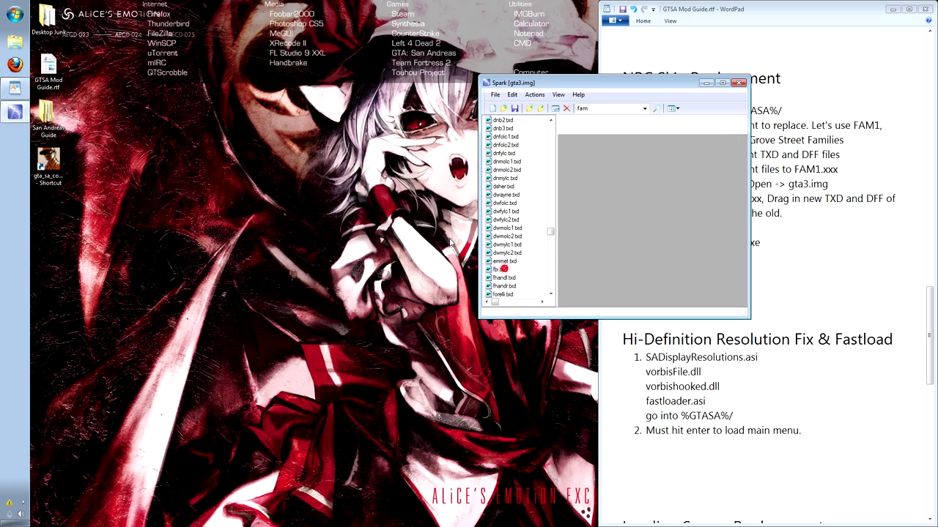
# Copy konata.dff and konata.txd from the Lucky Star konata folder in Models and Skins to the desktop.
pyautogui.doubleClick(54, 115)
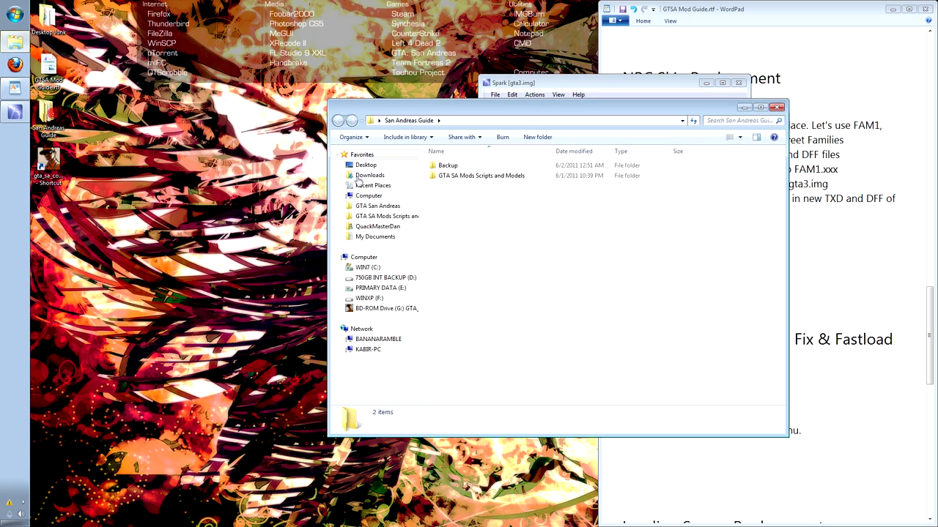
pyautogui.doubleClick(441, 181)
pyautogui.doubleClick(460, 207)
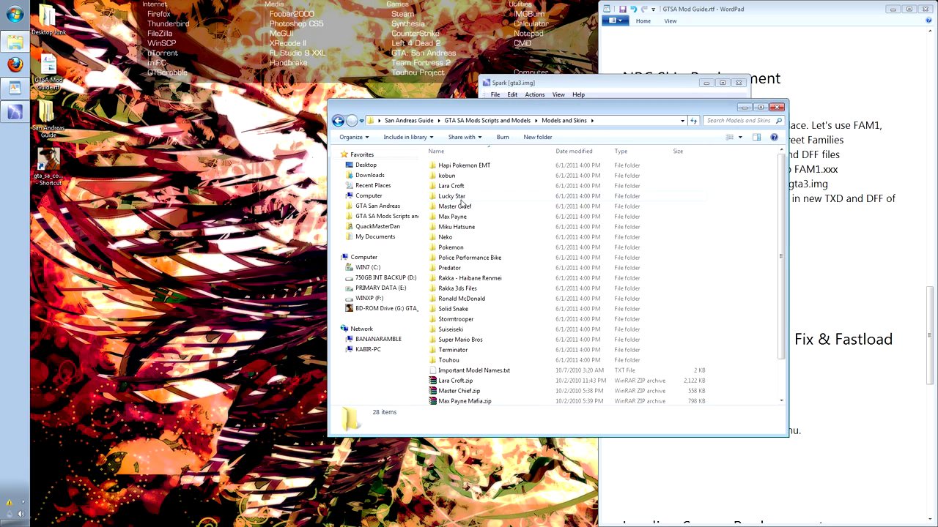
pyautogui.doubleClick(461, 198)
pyautogui.doubleClick(460, 186)
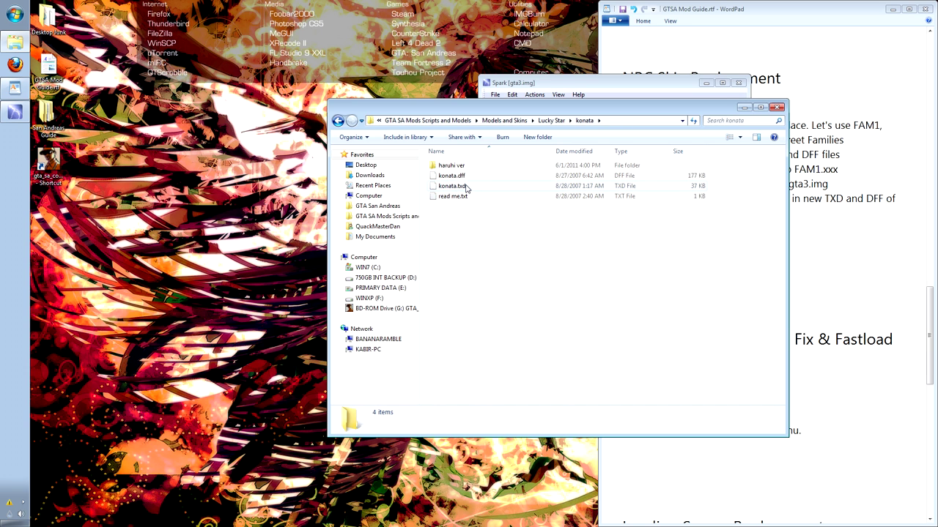
pyautogui.click(460, 187)
pyautogui.keyDown('ctrl'); pyautogui.click(461, 177); pyautogui.keyUp('ctrl')
pyautogui.click(776, 107)
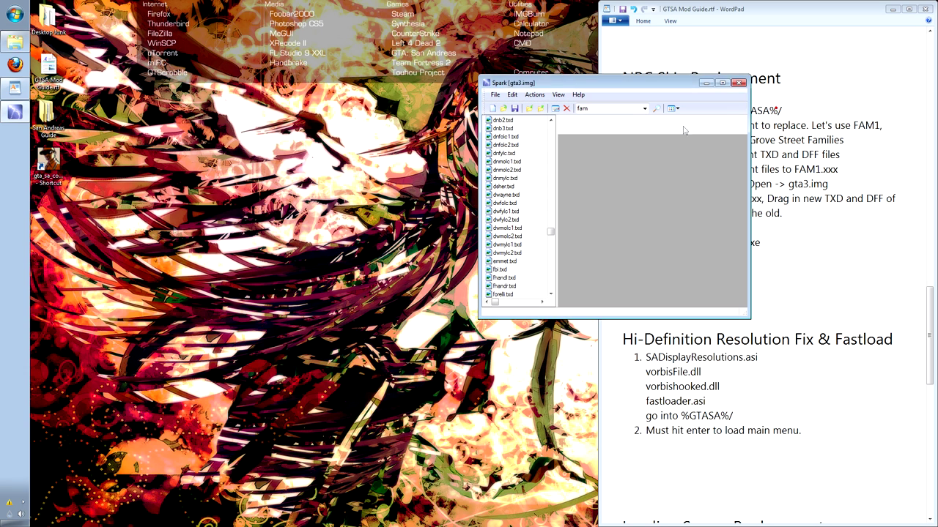
pyautogui.click(383, 274)
pyautogui.hotkey('ctrl', 'v')
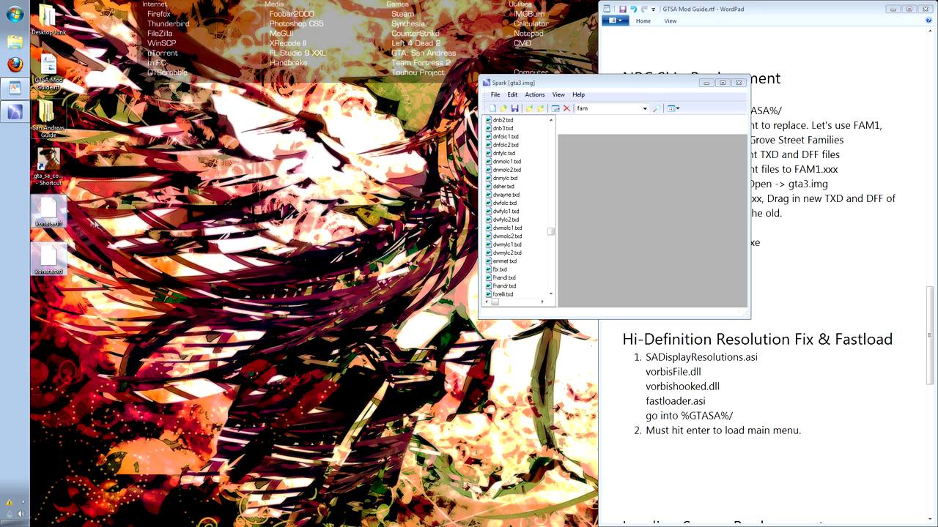
# Rename the two konata files on the desktop as fam1.dff and fam1.txd.
pyautogui.click(93, 223)
pyautogui.click(51, 220)
pyautogui.press('F2')
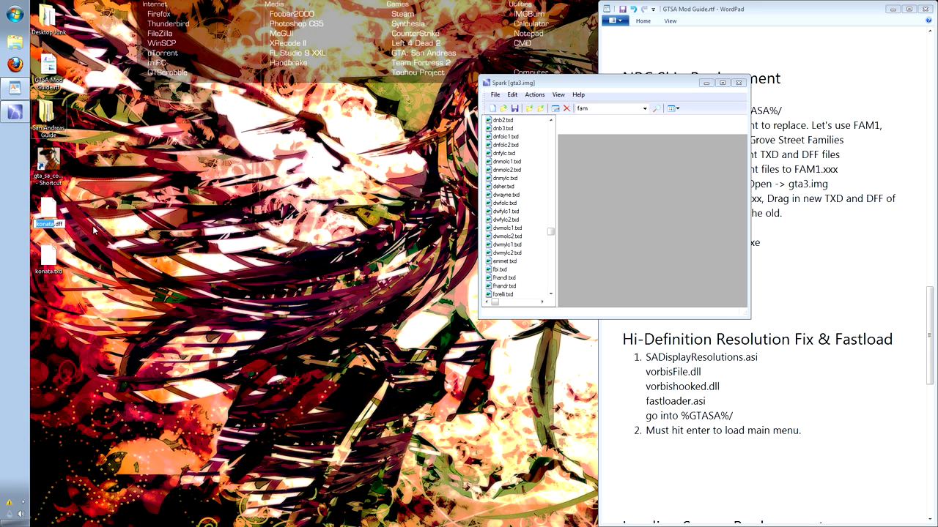
pyautogui.write('fam')
pyautogui.press('Return')
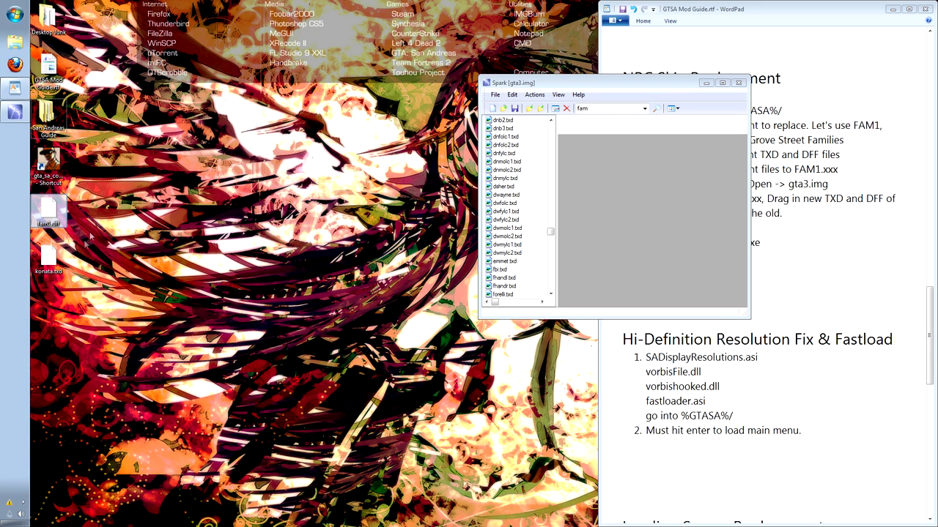
pyautogui.click(52, 258)
pyautogui.press('F2')
pyautogui.write('fam1')
pyautogui.press('Return')
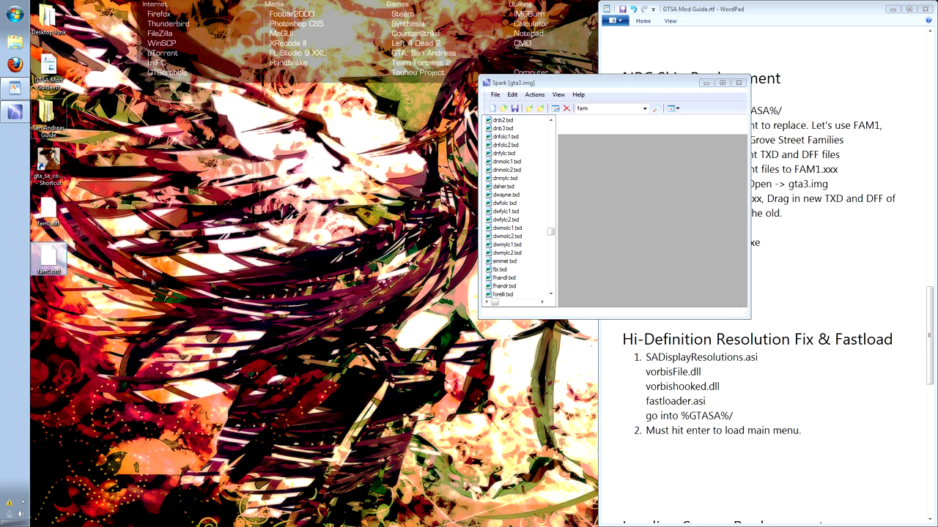
# Duplicate the two fam1 files on the desktop and rename the copies as fam2.txd and fam2.dff.
pyautogui.moveTo(152, 282); pyautogui.dragTo(46, 209)
pyautogui.hotkey('ctrl', 'c')
pyautogui.hotkey('ctrl', 'v')
pyautogui.click(53, 320)
pyautogui.moveTo(104, 390); pyautogui.dragTo(86, 370)
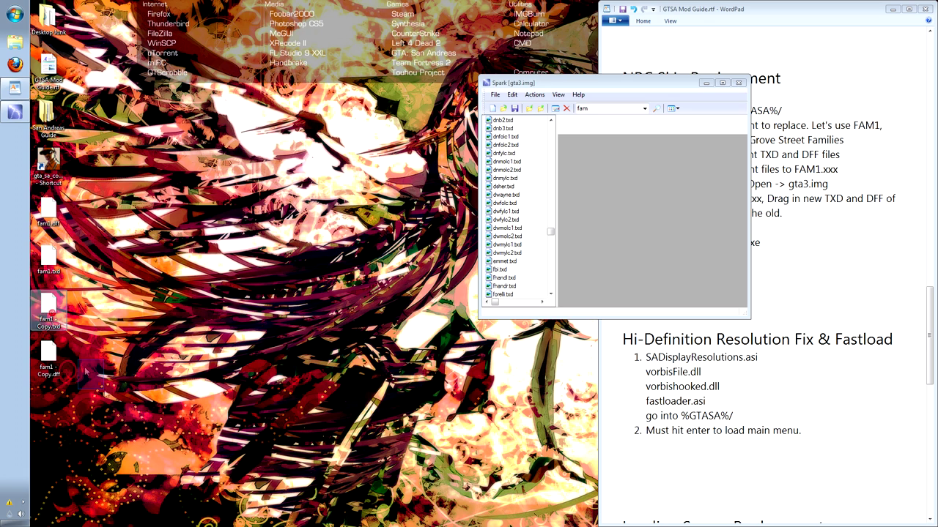
pyautogui.click(49, 359)
pyautogui.press('F2')
pyautogui.moveTo(99, 403); pyautogui.dragTo(25, 300)
pyautogui.press('F2')
pyautogui.write('fam2')
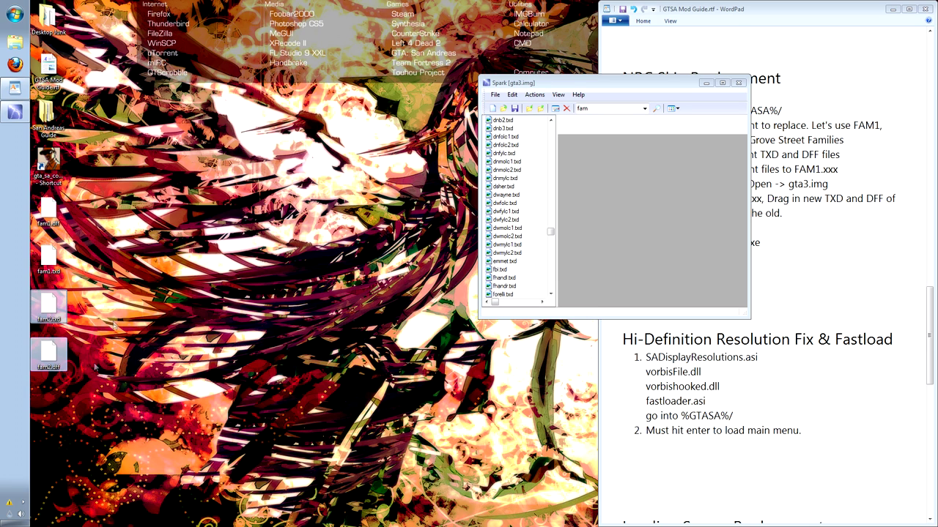
# Duplicate the two fam2 files on the desktop and rename the copies as fam3.txd and fam3.dff.
pyautogui.hotkey('ctrl', 'c')
pyautogui.hotkey('ctrl', 'v')
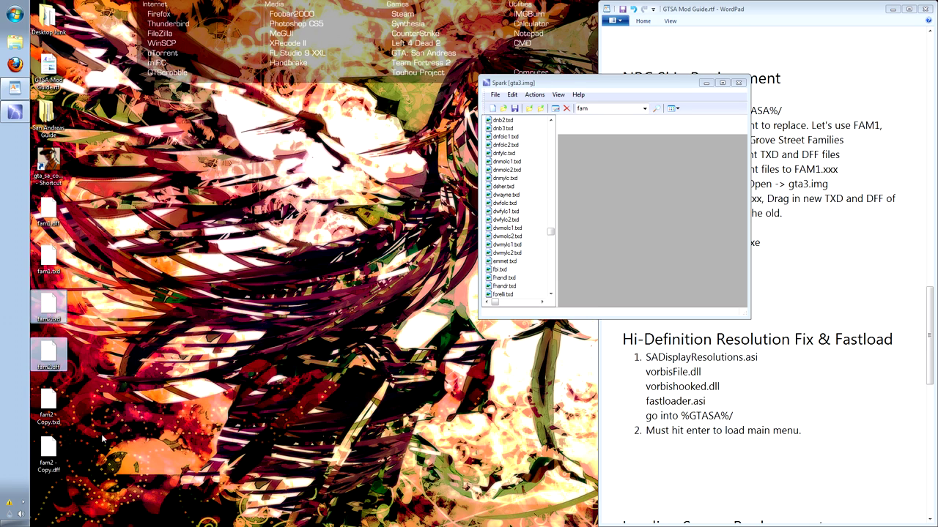
pyautogui.click(38, 406)
pyautogui.press('F2')
pyautogui.write('fam3')
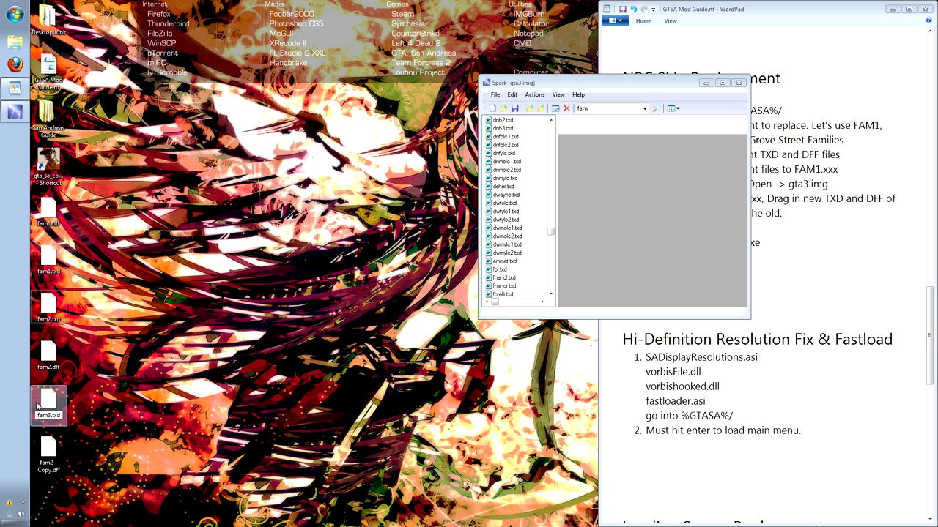
pyautogui.press('Return')
# Add the fam1, fam2 and fam3 DFF and TXD files from the desktop to gta3.img and save the archive.
pyautogui.click(50, 370)
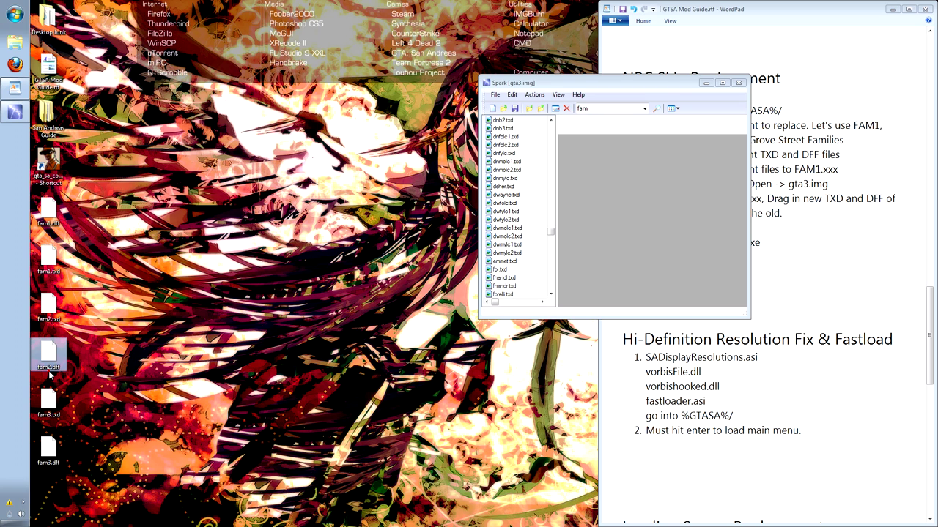
pyautogui.moveTo(123, 467); pyautogui.dragTo(550, 293)
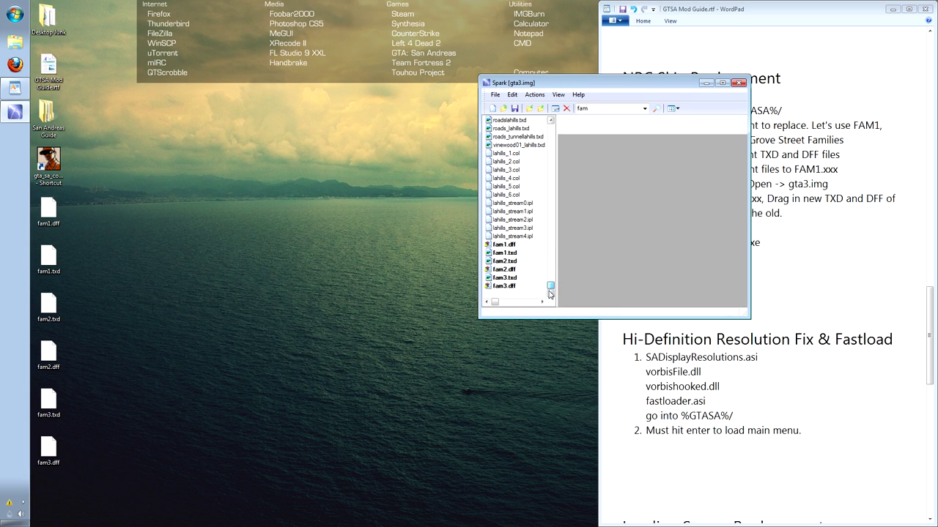
pyautogui.click(514, 108)
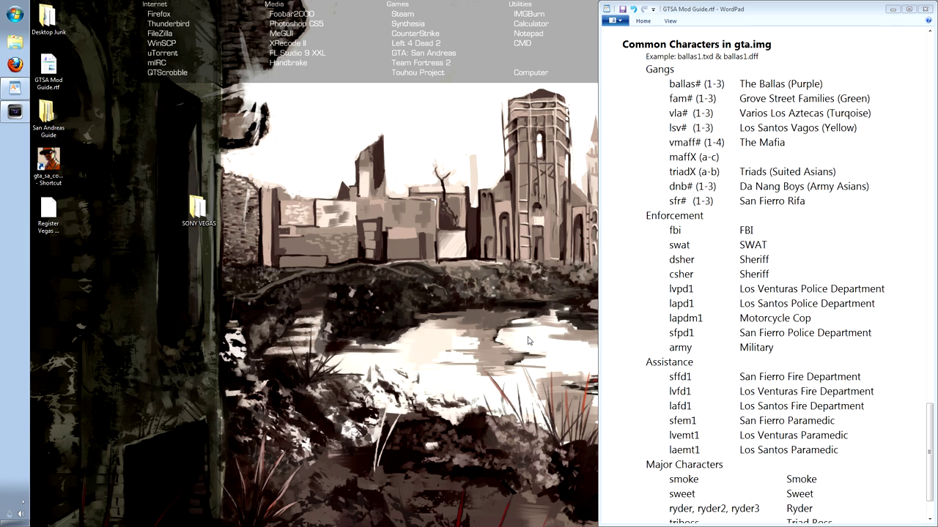
# Launch Ped.exe from the Pedestrian Editor folder in GTA SA Mods Scripts and Models and close the folder window.
pyautogui.doubleClick(61, 131)
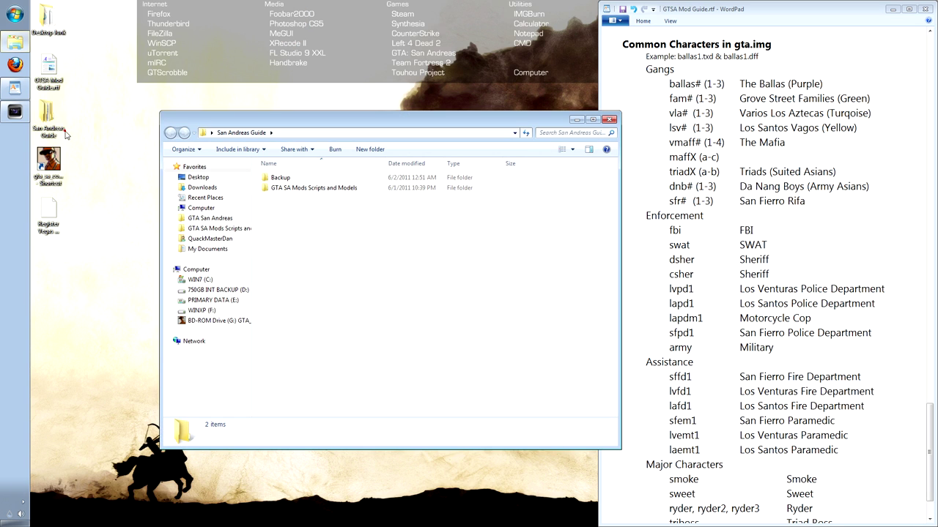
pyautogui.doubleClick(315, 188)
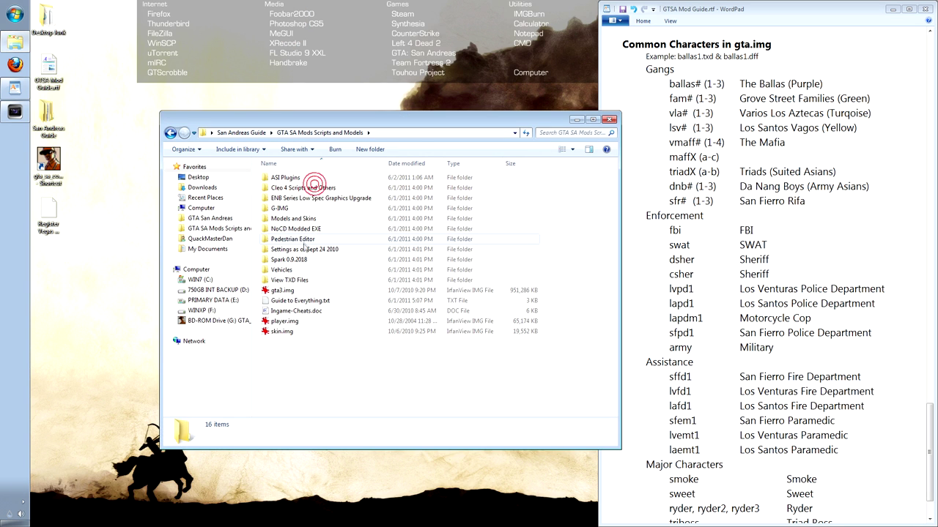
pyautogui.doubleClick(304, 239)
pyautogui.doubleClick(293, 189)
pyautogui.click(608, 120)
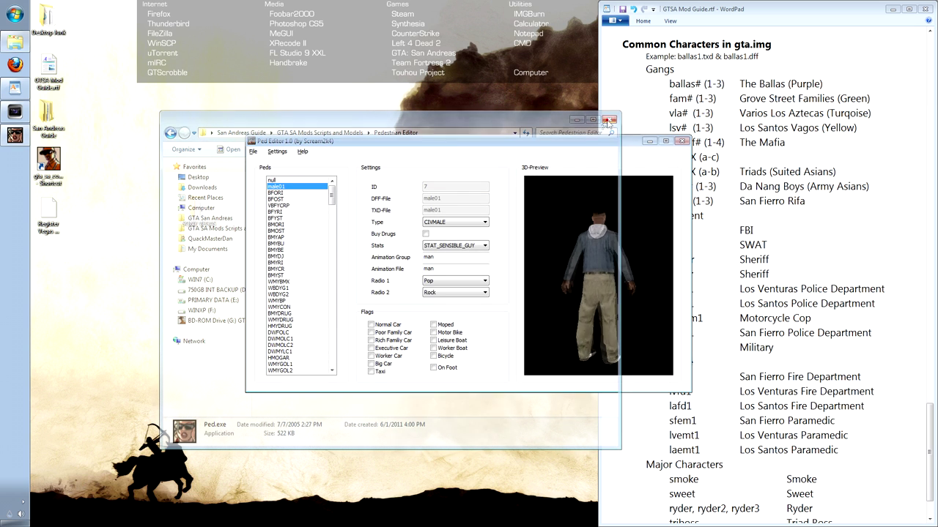
pyautogui.moveTo(424, 141); pyautogui.dragTo(305, 86)
# Preview the gang models BALLAS1 to BALLAS3, FAM1 to FAM3, LSV1 to LSV3 and MAFFA in the pedestrian list.
pyautogui.moveTo(212, 139); pyautogui.dragTo(214, 195)
pyautogui.click(163, 201)
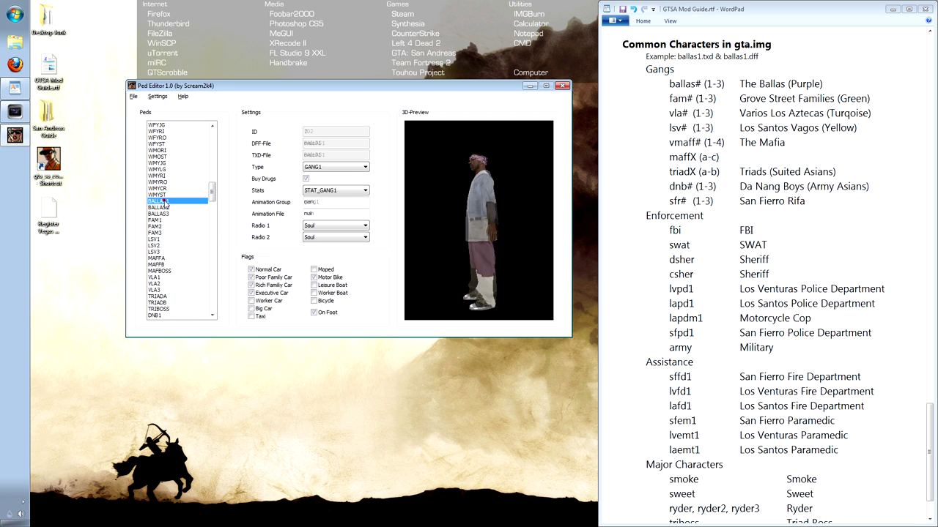
pyautogui.click(163, 208)
pyautogui.click(163, 213)
pyautogui.click(161, 220)
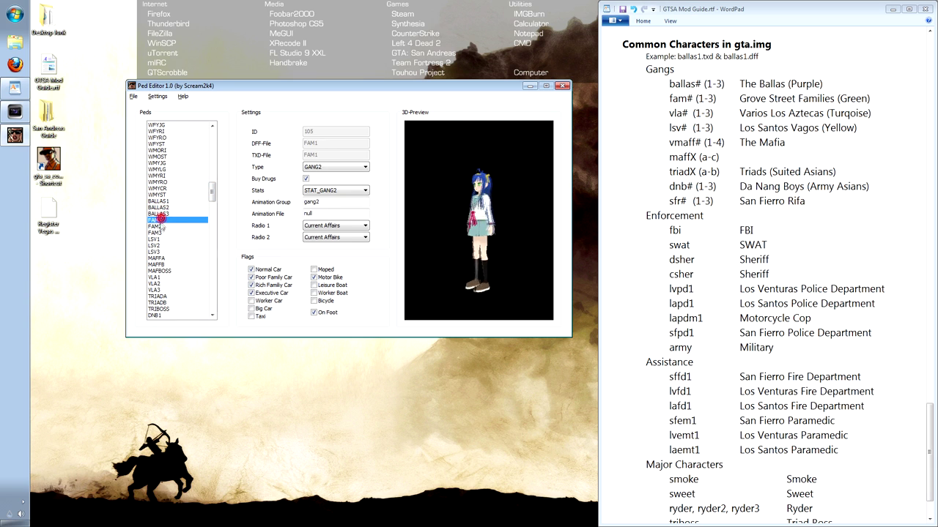
pyautogui.click(162, 226)
pyautogui.click(166, 232)
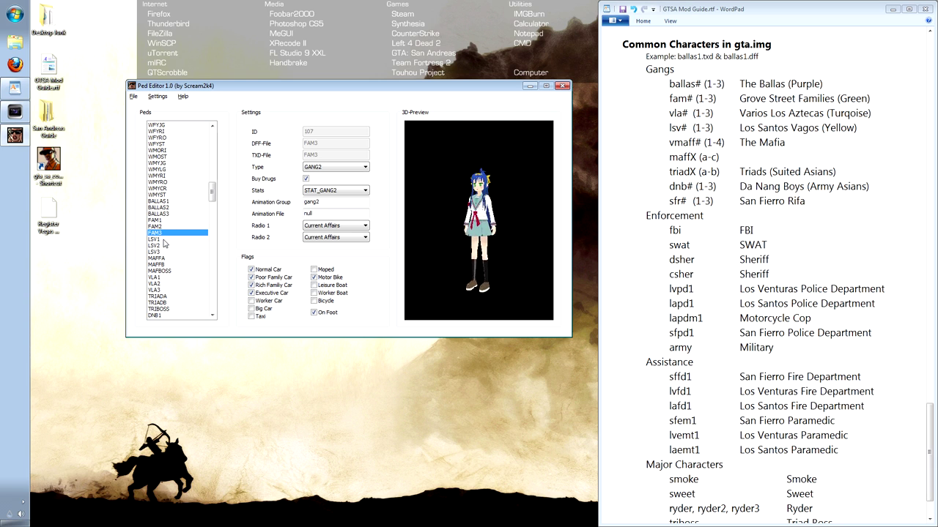
pyautogui.click(168, 239)
pyautogui.click(165, 245)
pyautogui.click(163, 251)
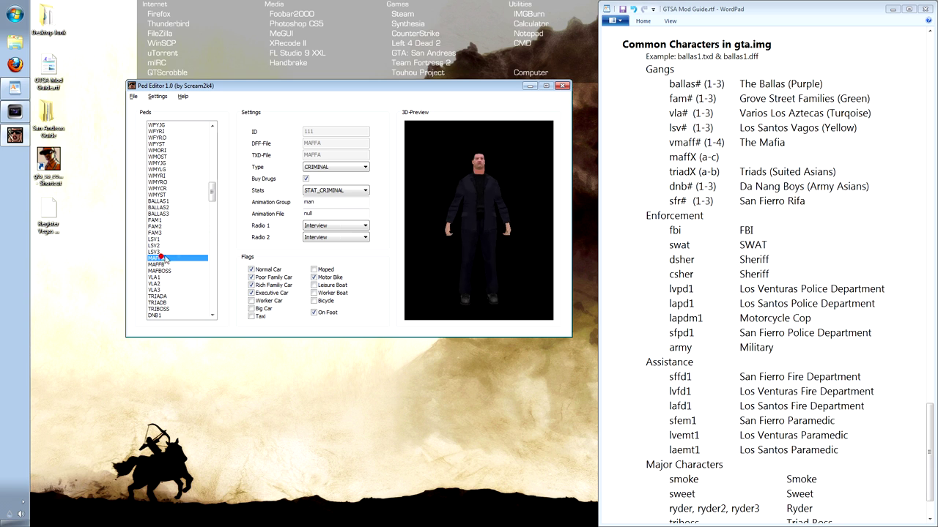
# Preview further pedestrian models in the list, including VMAFF4, DNMOLC1, BFYBE, SOFYBU, SBMOTR2 and DNMOLC2.
pyautogui.moveTo(211, 192); pyautogui.dragTo(212, 206)
pyautogui.click(184, 212)
pyautogui.click(181, 248)
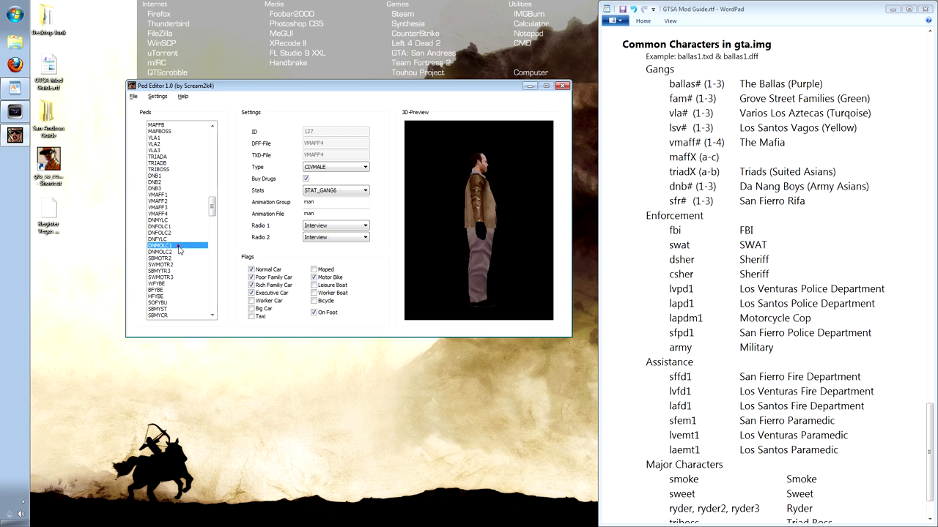
pyautogui.click(180, 273)
pyautogui.click(179, 290)
pyautogui.click(179, 303)
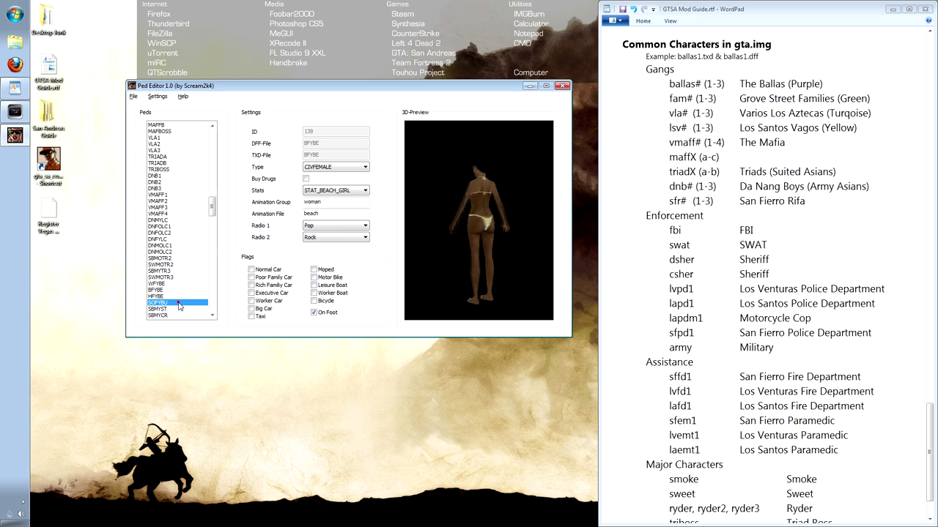
pyautogui.click(174, 258)
pyautogui.click(173, 252)
pyautogui.click(174, 245)
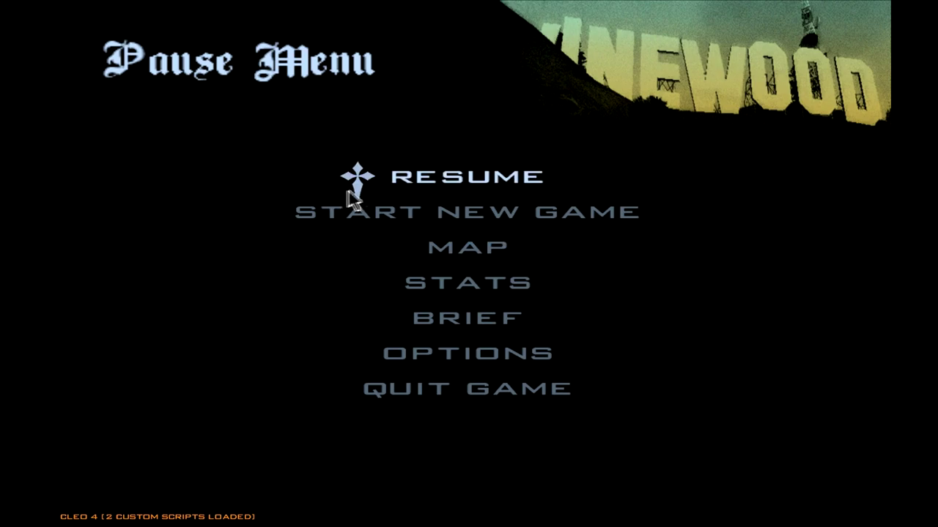
# Resume the game and approach the group of Konata gang members to check the replaced models.
pyautogui.click(408, 183)
pyautogui.press('w')
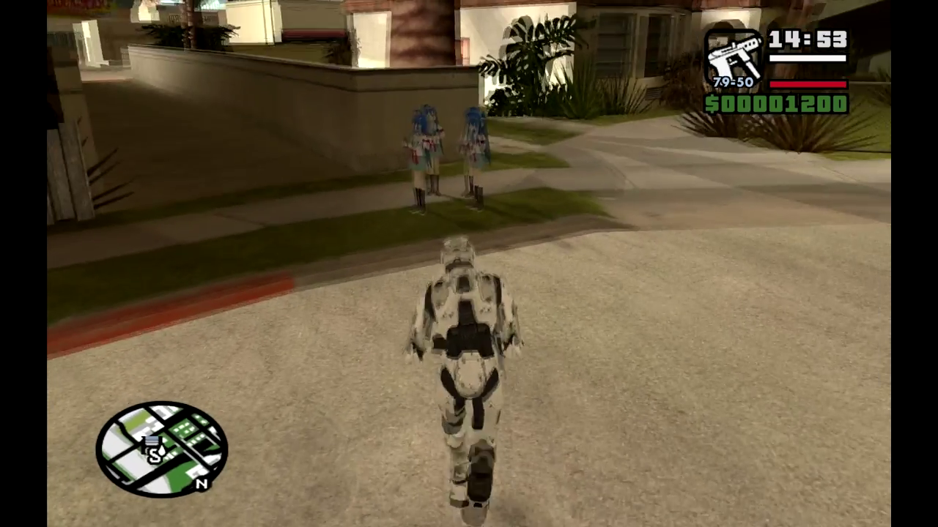
pyautogui.press('s')
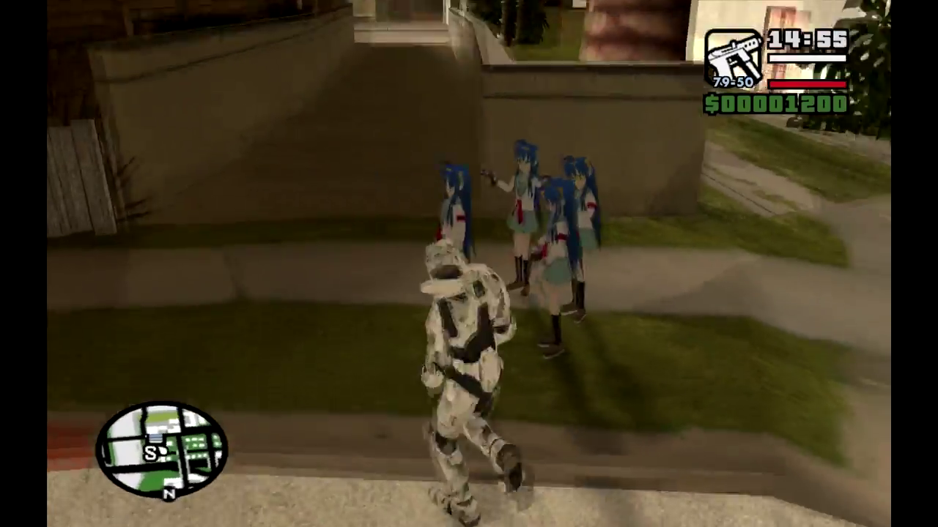
pyautogui.press('ctrl')
pyautogui.press('ctrl')
pyautogui.press('w')
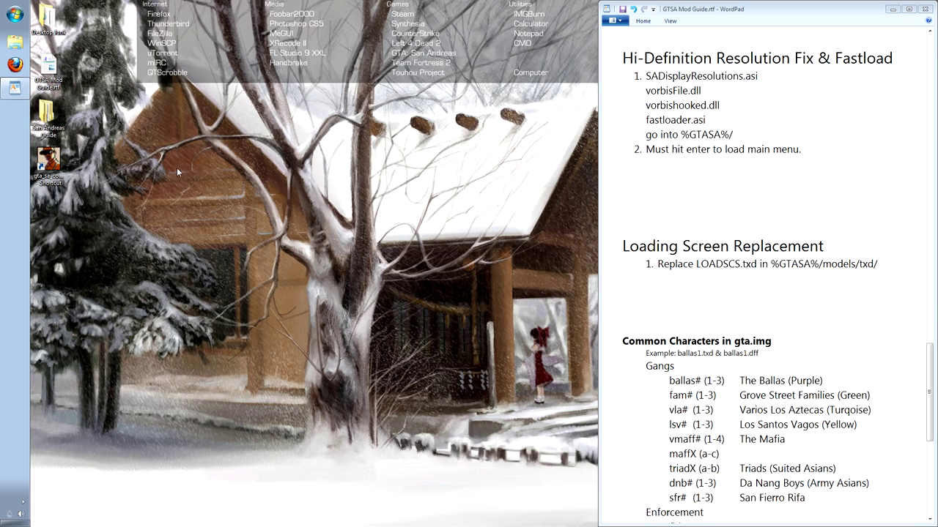
# Open the ASI Plugins folder in GTA SA Mods Scripts and Models and the GTA San Andreas installation folder side by side.
pyautogui.doubleClick(50, 117)
pyautogui.doubleClick(586, 259)
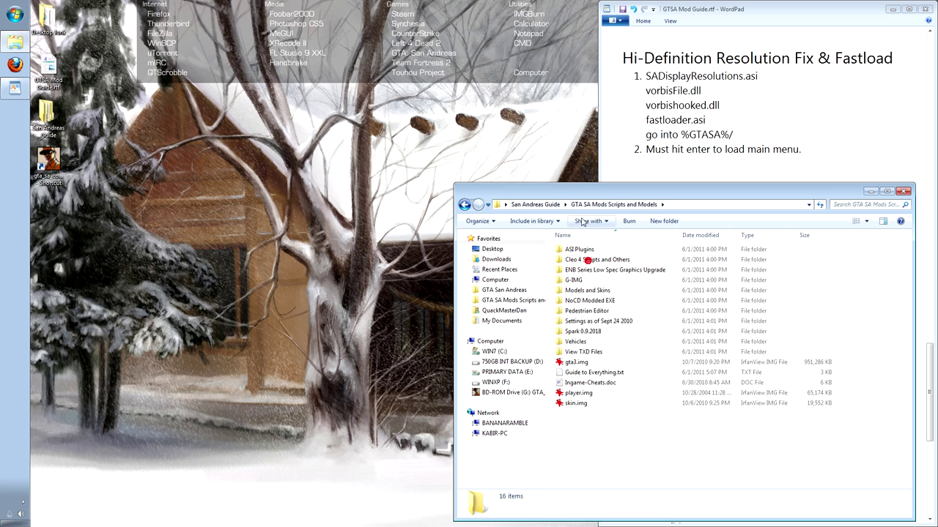
pyautogui.doubleClick(582, 250)
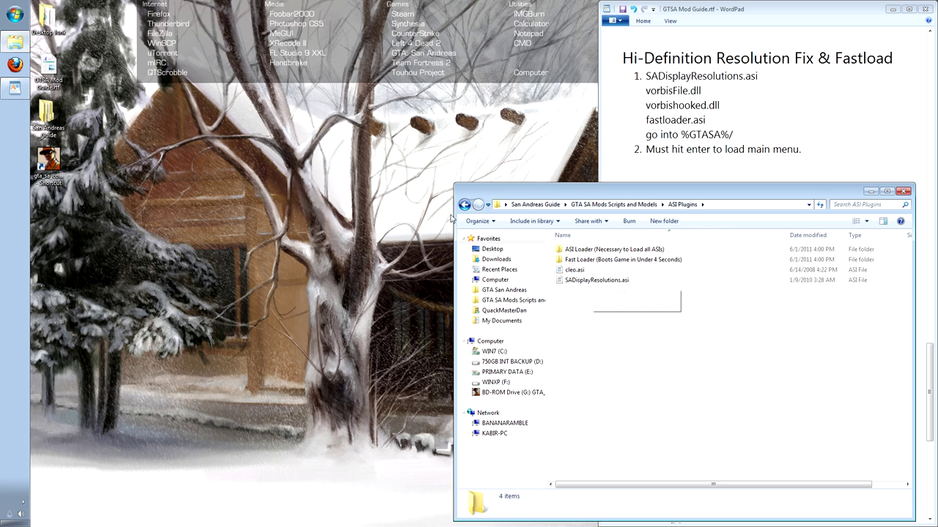
pyautogui.click(15, 13)
pyautogui.click(150, 158)
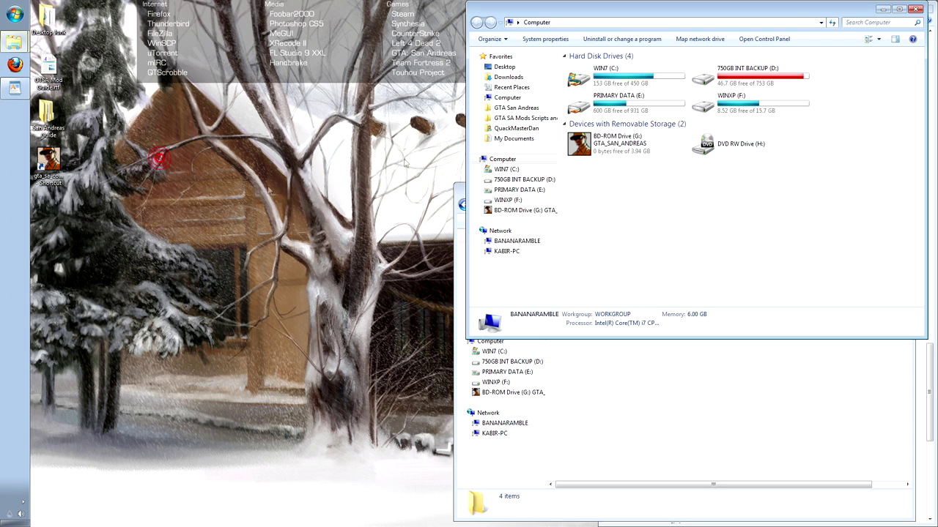
pyautogui.click(504, 109)
pyautogui.moveTo(583, 15); pyautogui.dragTo(183, 119)
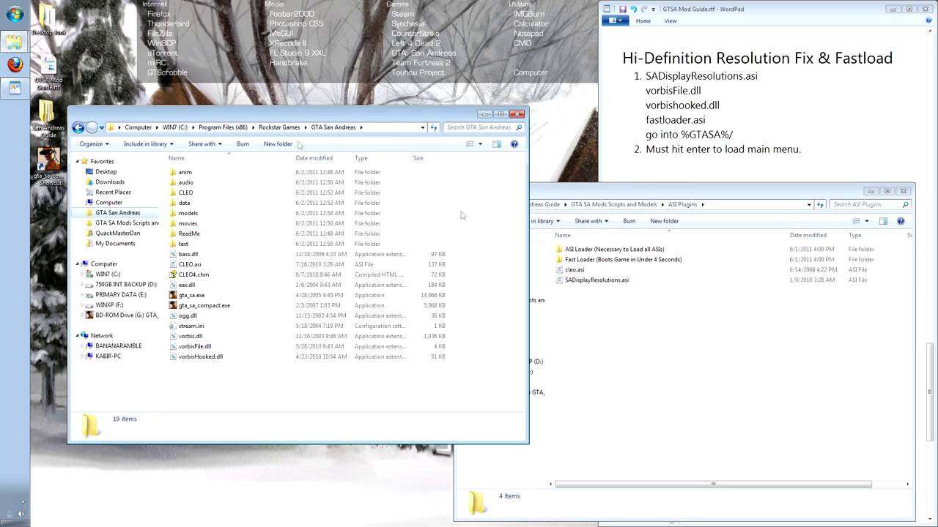
# Move SADisplayResolutions.asi and, from the Fast Loader subfolder, fastloader.asi into the GTA San Andreas folder.
pyautogui.click(600, 284)
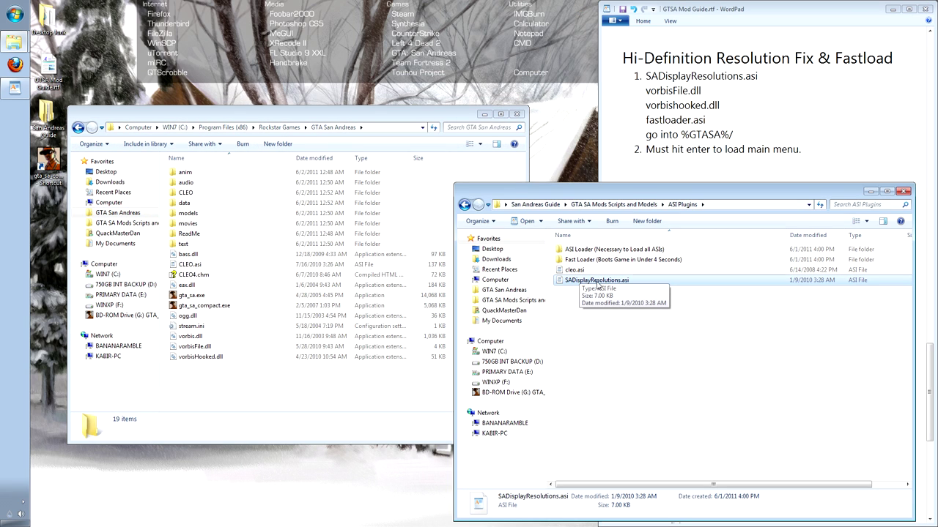
pyautogui.moveTo(598, 285); pyautogui.dragTo(256, 400)
pyautogui.click(611, 293)
pyautogui.doubleClick(606, 260)
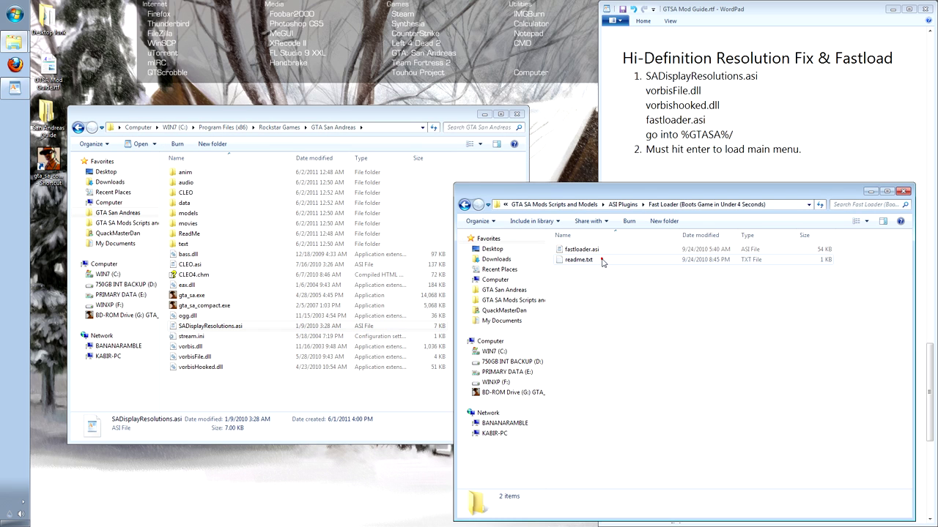
pyautogui.moveTo(592, 249); pyautogui.dragTo(264, 377)
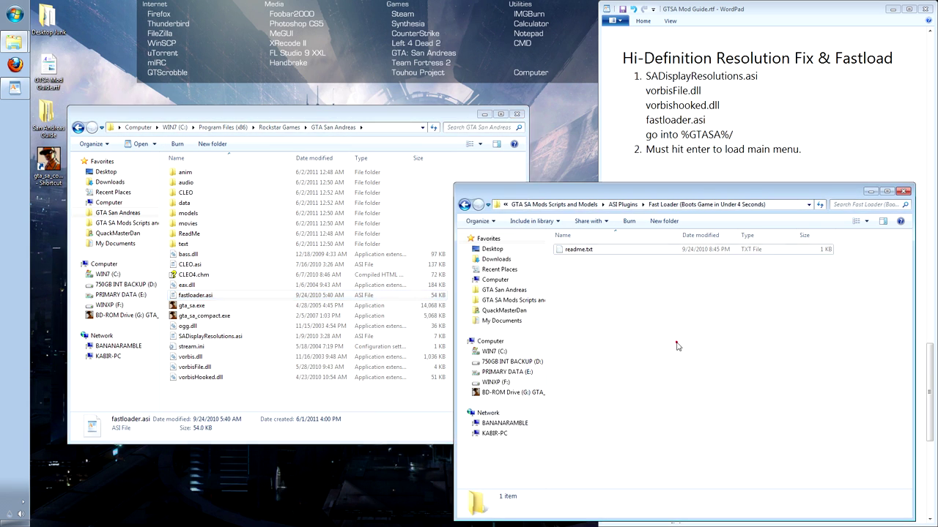
# Move vorbisFile.dll and vorbisHooked.dll from the ASI Loader folder into the GTA San Andreas folder, replacing the existing files.
pyautogui.press('BackSpace')
pyautogui.doubleClick(586, 250)
pyautogui.moveTo(608, 294); pyautogui.dragTo(582, 260)
pyautogui.moveTo(582, 260); pyautogui.dragTo(240, 397)
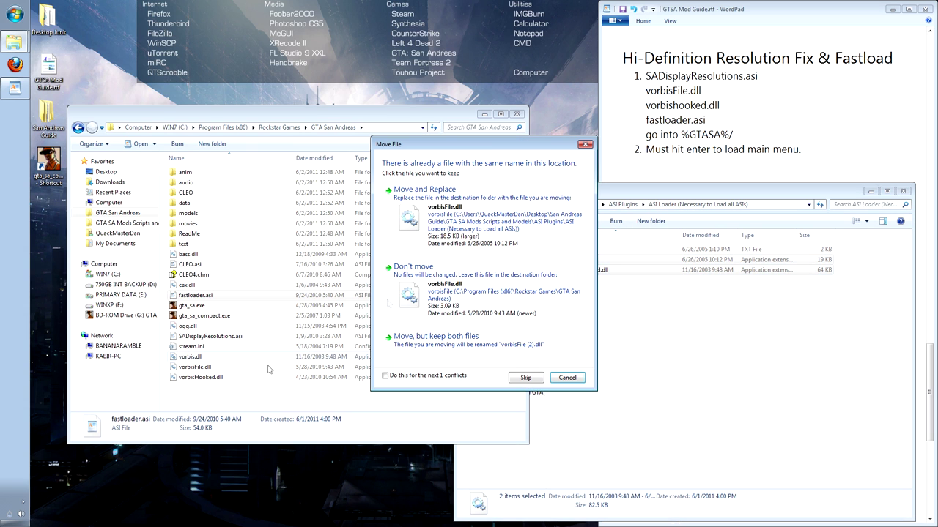
pyautogui.click(488, 208)
pyautogui.click(661, 320)
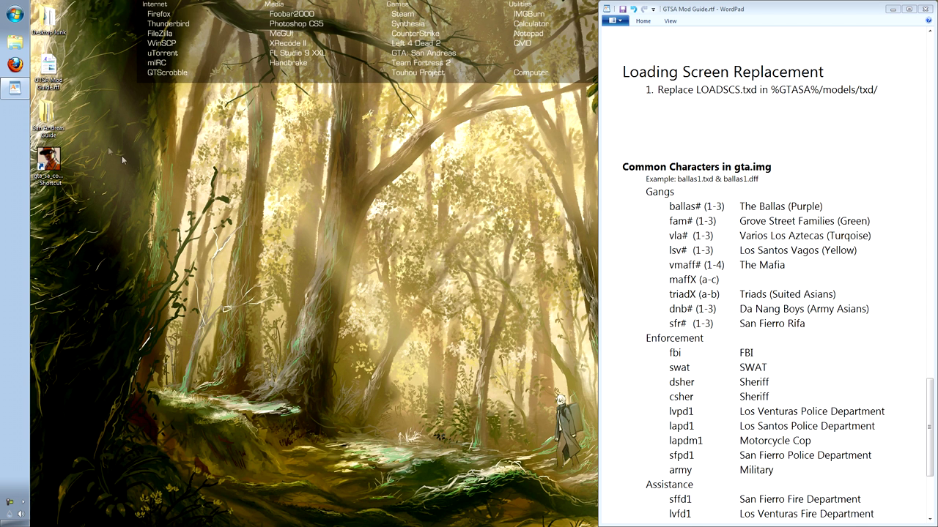
# Open the Touhou Loading Screens folder within Cleo 4 Scripts and Others in the San Andreas Guide folder.
pyautogui.doubleClick(48, 115)
pyautogui.doubleClick(414, 201)
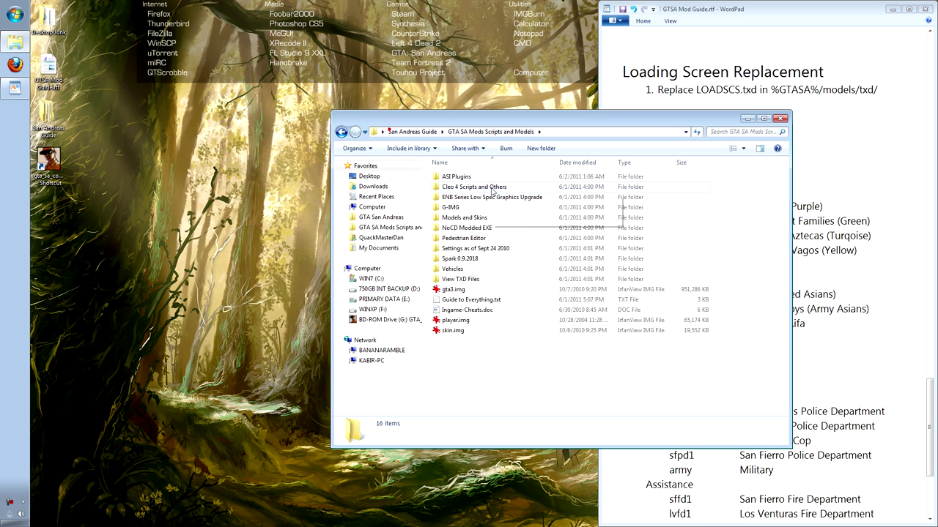
pyautogui.doubleClick(487, 186)
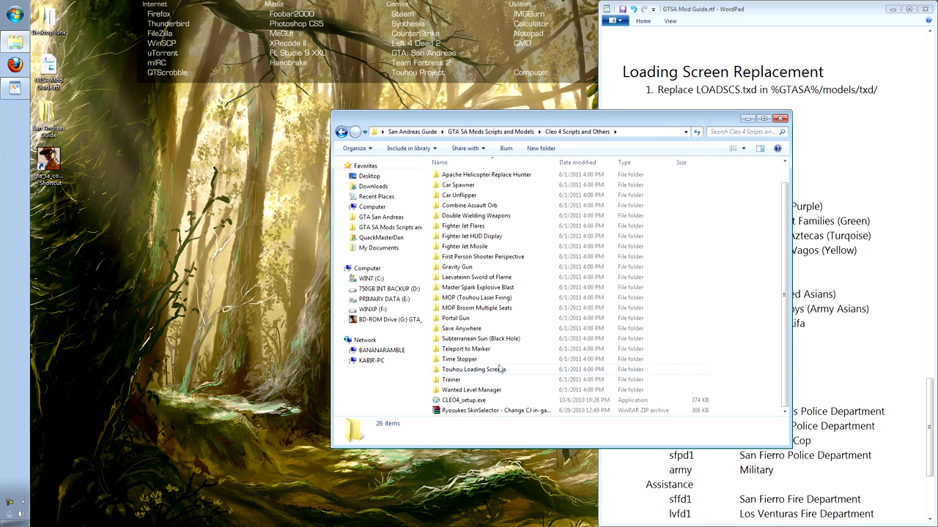
pyautogui.doubleClick(501, 369)
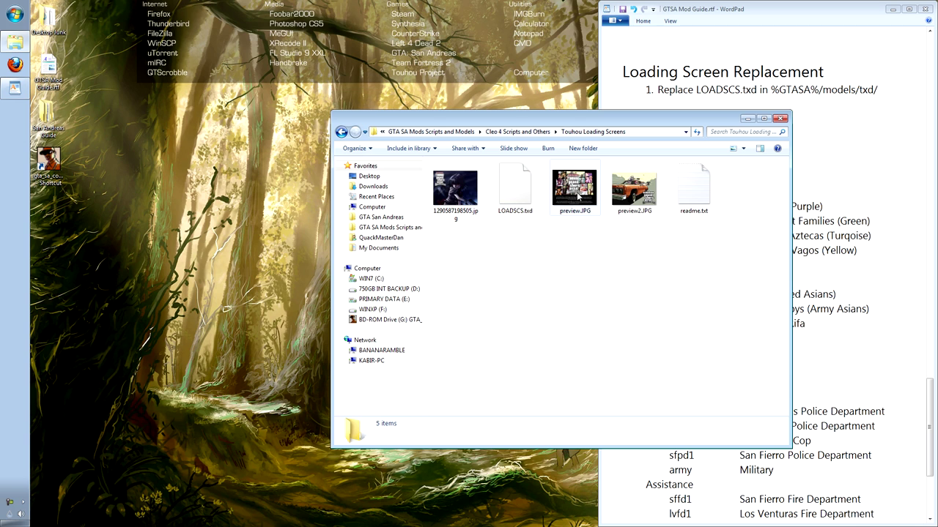
# View the loading screen images preview.JPG and preview2.JPG, closing the viewer after each.
pyautogui.doubleClick(576, 193)
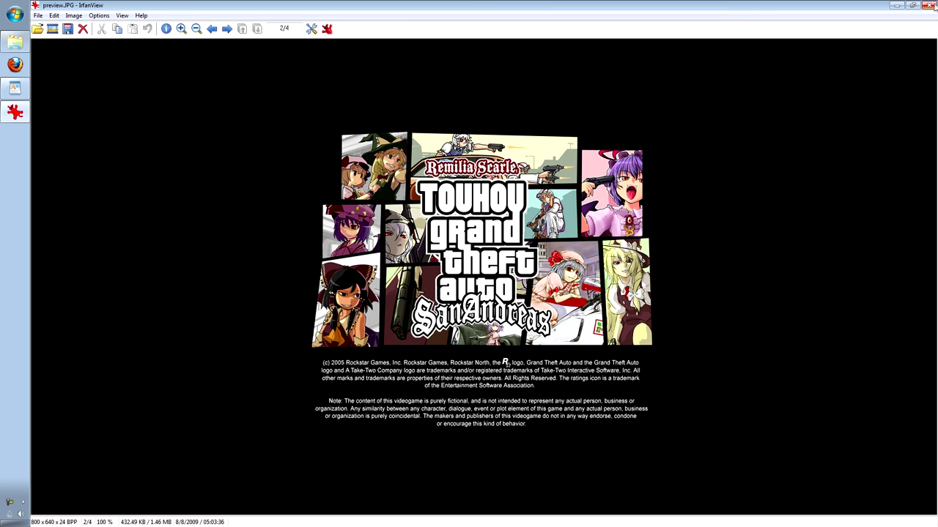
pyautogui.click(929, 5)
pyautogui.doubleClick(623, 196)
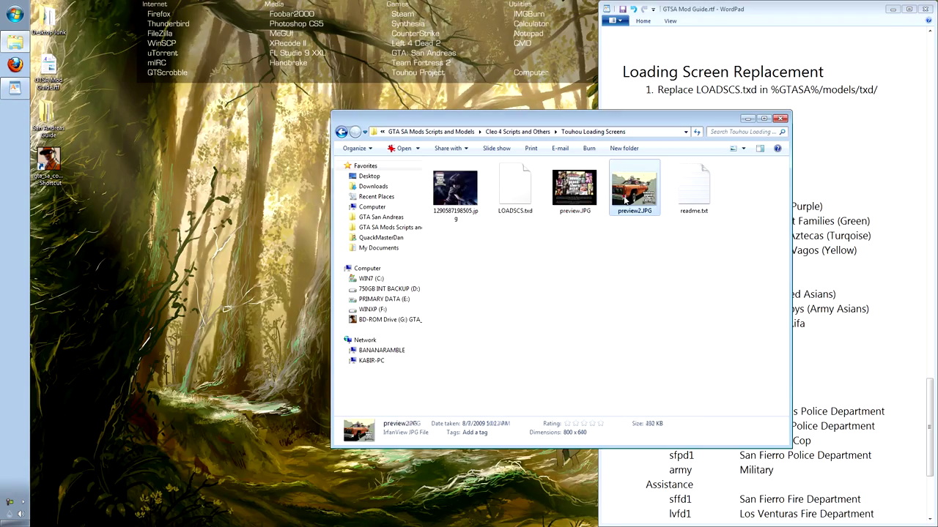
pyautogui.click(930, 6)
# Copy LOADSCS.txd from the Touhou Loading Screens folder, close that window and open the GTA San Andreas installation folder.
pyautogui.click(522, 191)
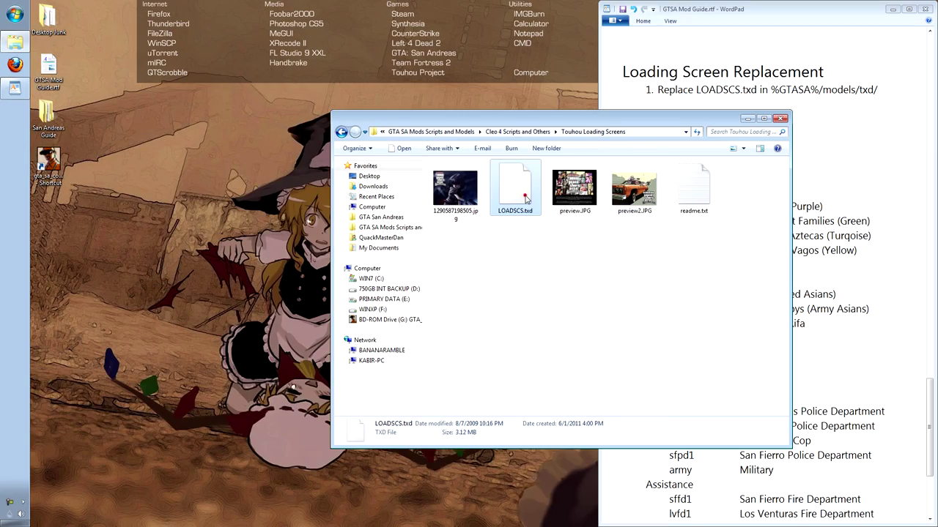
pyautogui.click(780, 118)
pyautogui.click(15, 15)
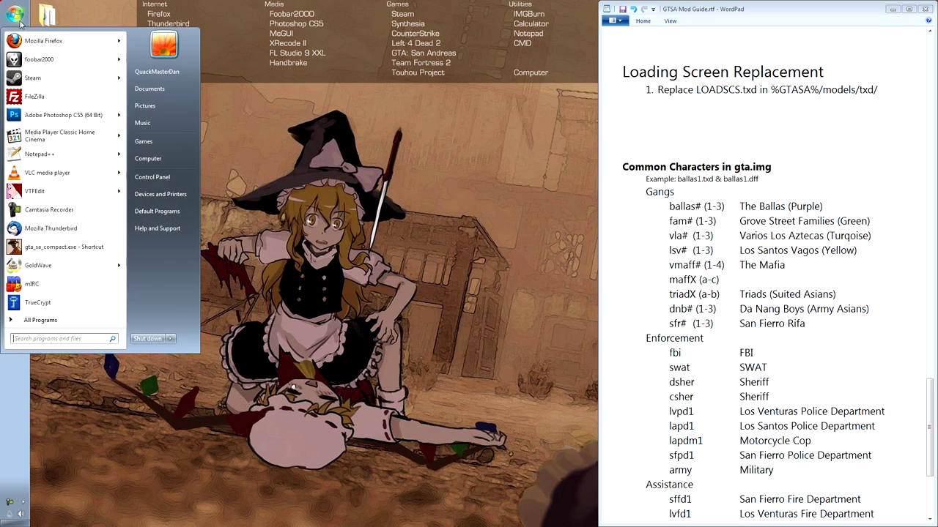
pyautogui.click(161, 164)
pyautogui.click(388, 218)
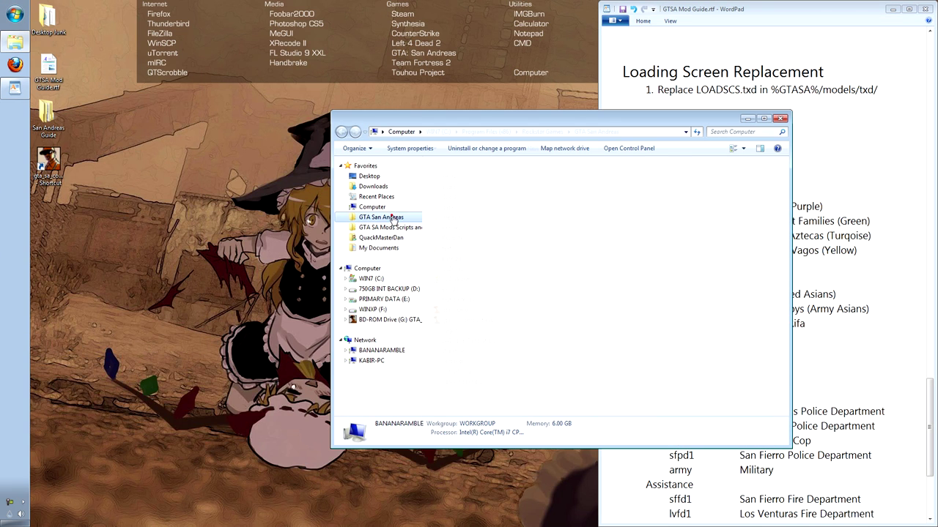
# Paste LOADSCS.txd into the txd folder under models, replacing the existing file.
pyautogui.doubleClick(465, 208)
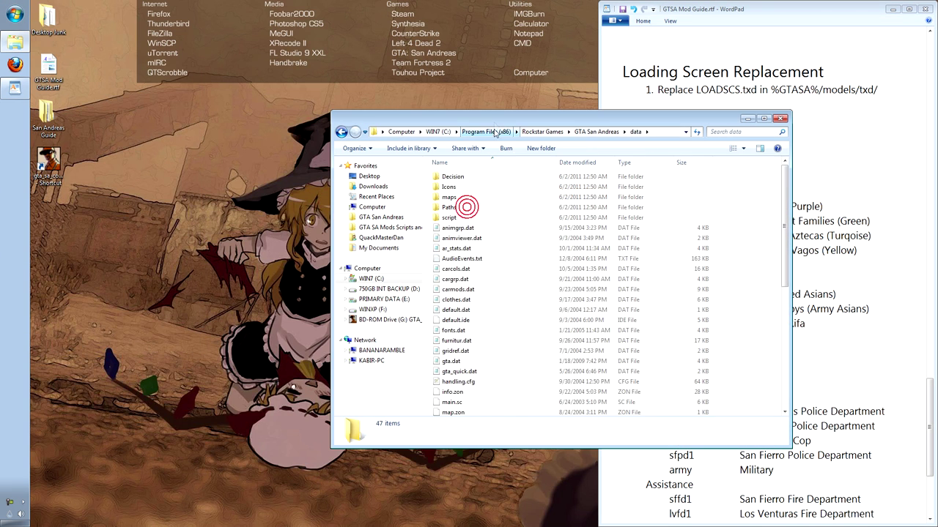
pyautogui.moveTo(490, 119); pyautogui.dragTo(298, 113)
pyautogui.press('BackSpace')
pyautogui.doubleClick(276, 201)
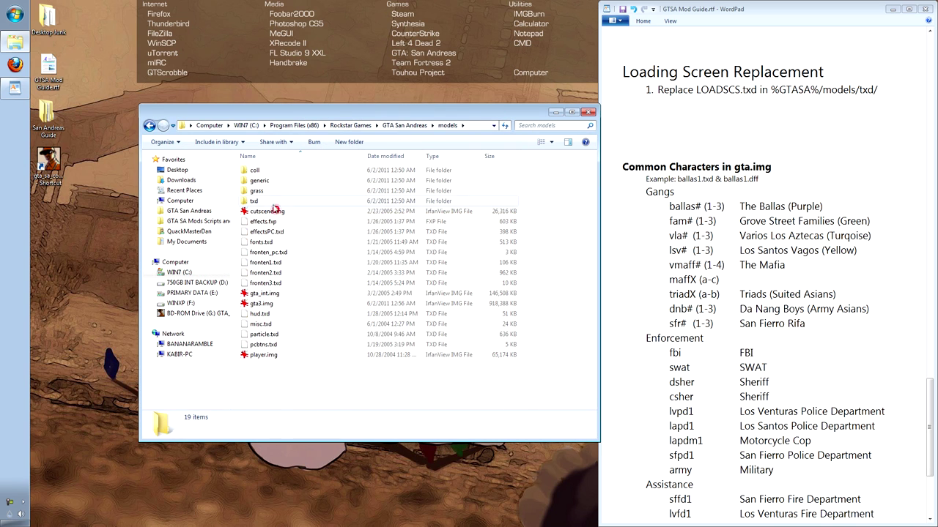
pyautogui.doubleClick(276, 200)
pyautogui.hotkey('ctrl', 'v')
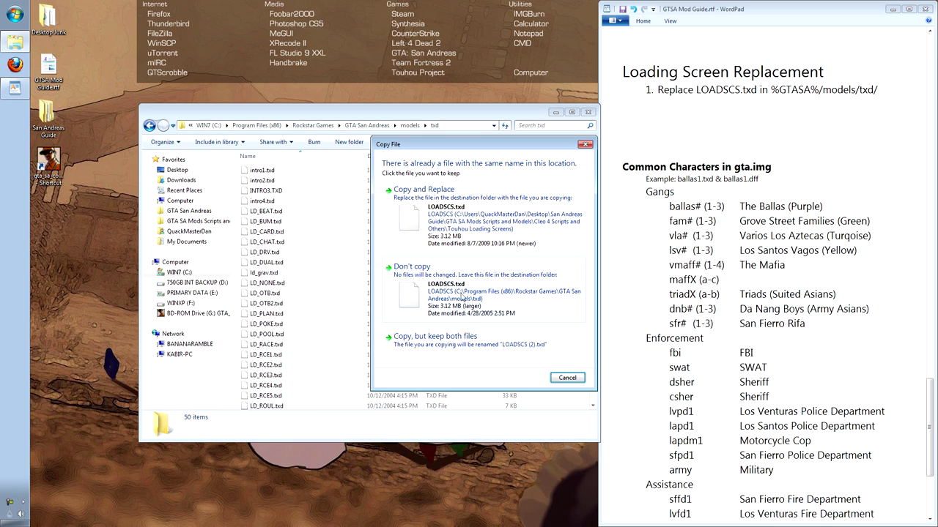
pyautogui.click(466, 229)
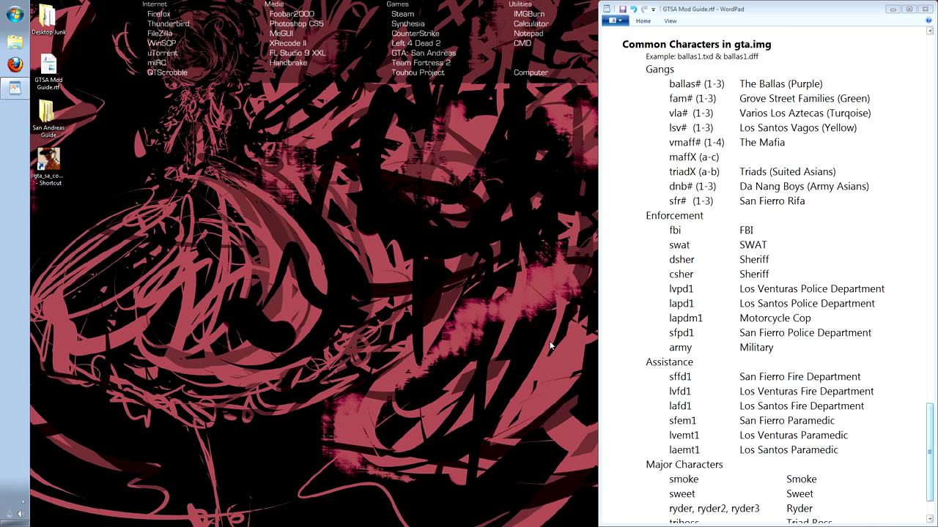